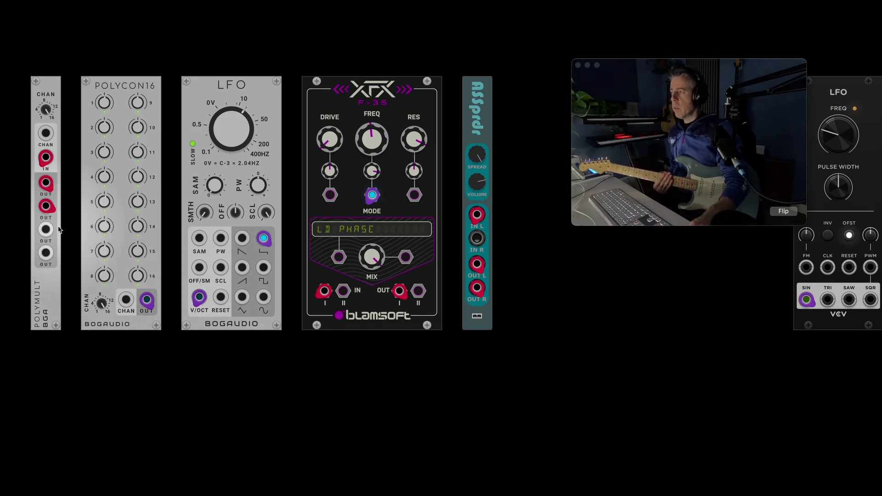
pyautogui.moveTo(45, 160)
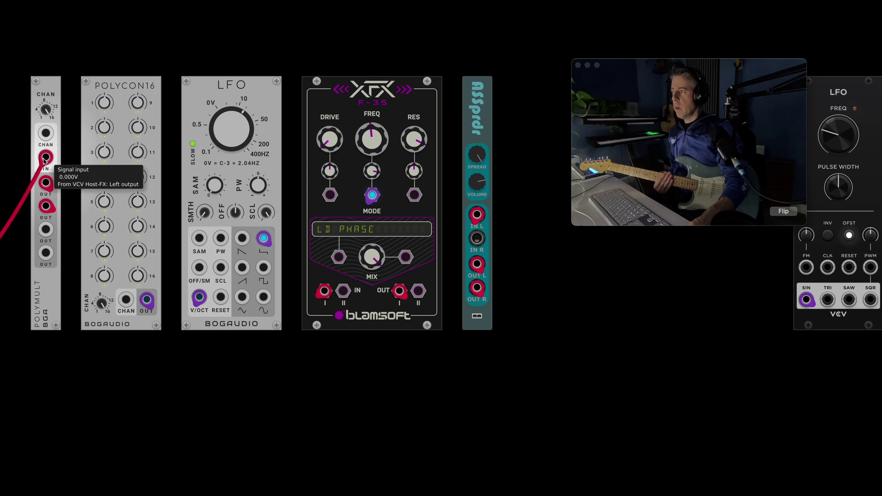
pyautogui.moveTo(46, 183)
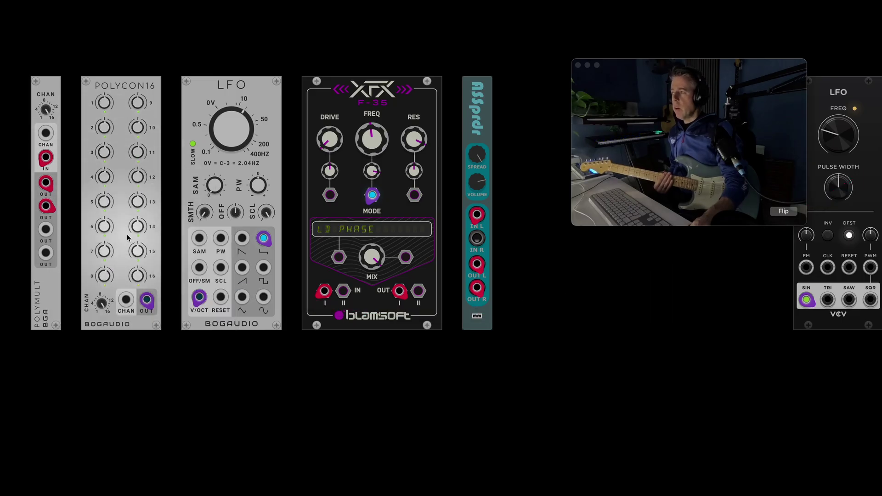
pyautogui.moveTo(146, 301)
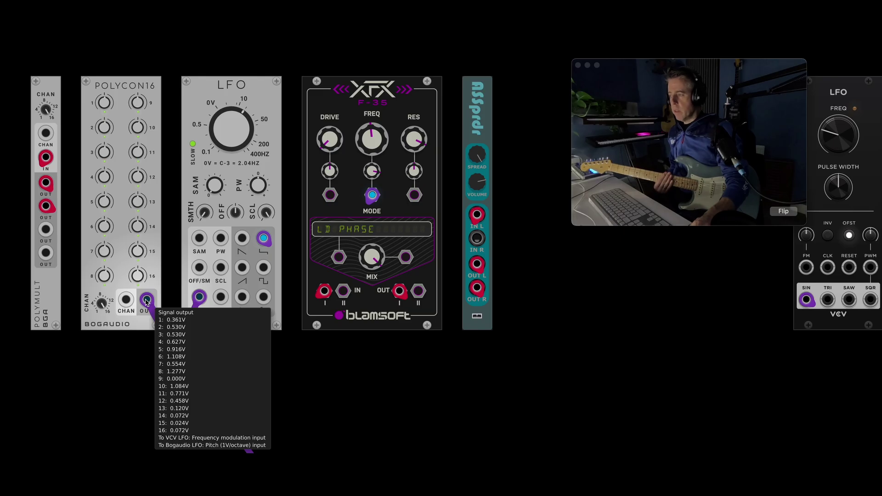
pyautogui.moveTo(201, 303)
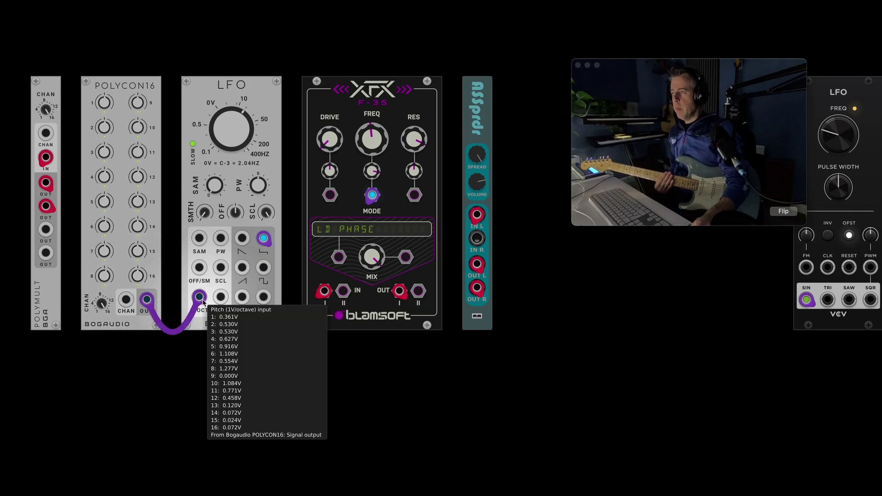
pyautogui.moveTo(265, 240)
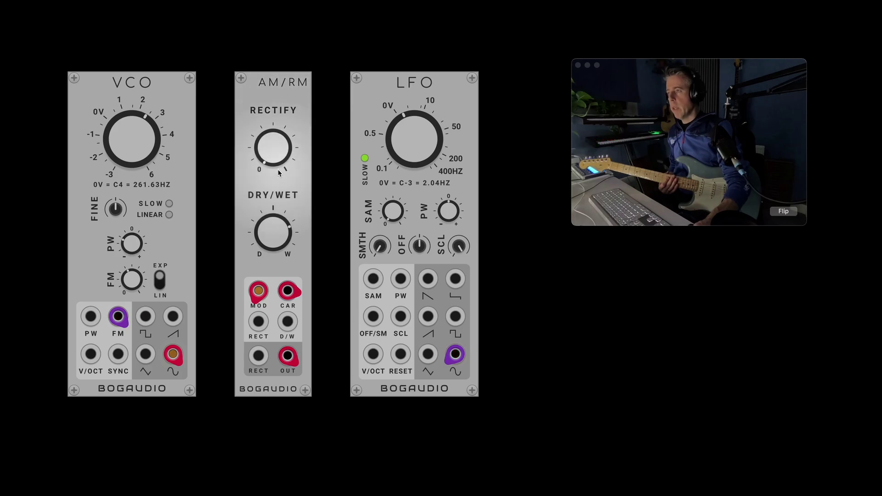
# Raise the AM/RM RECTIFY knob to roughly 20%.
pyautogui.moveTo(273, 148); pyautogui.dragTo(227, 449)
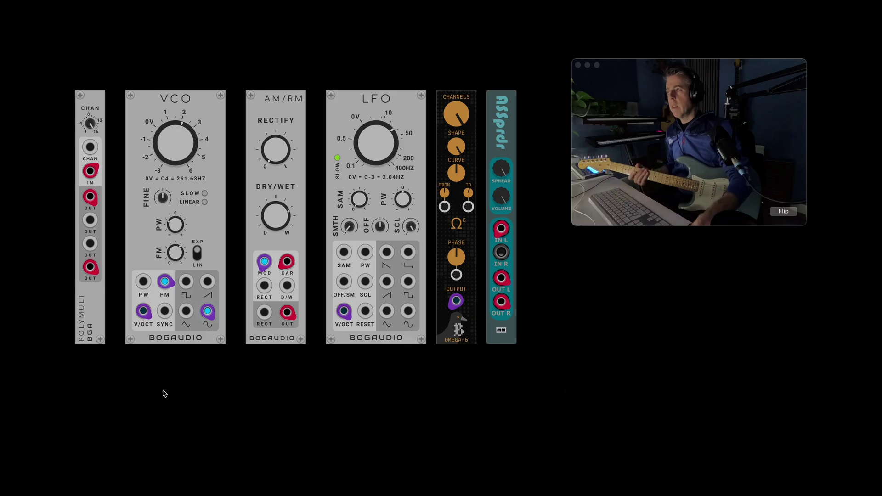
# Move across the rack to the Surge XT Flanger and Frequency Shifter modules.
pyautogui.moveTo(168, 285)
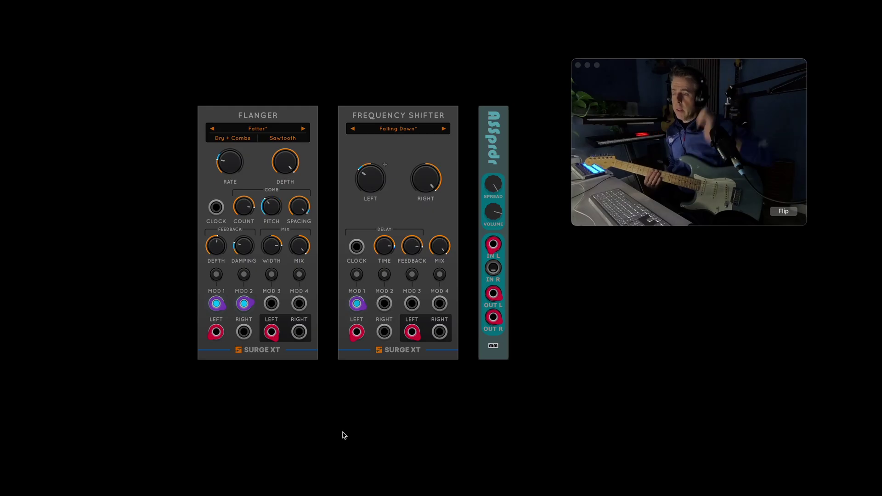
# Switch the Frequency Shifter to Polyphonic Stereo Processing.
pyautogui.rightClick(391, 214)
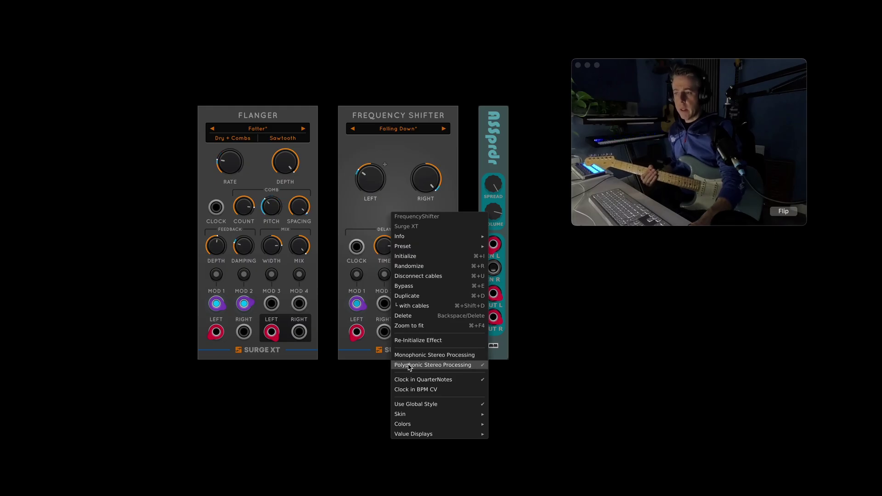
pyautogui.click(368, 225)
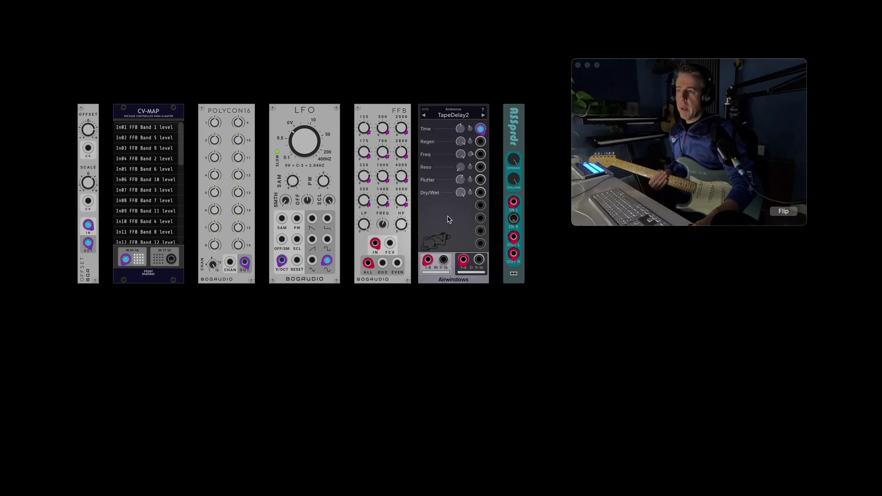
pyautogui.rightClick(449, 183)
pyautogui.moveTo(448, 220)
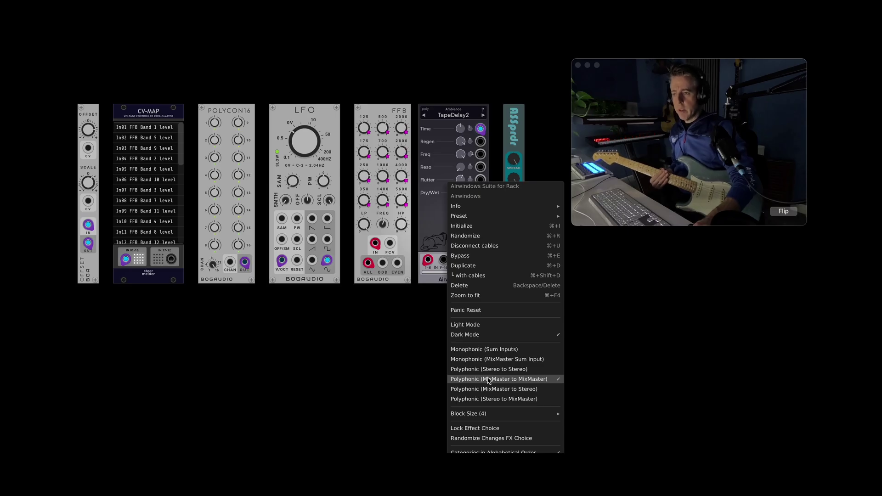
pyautogui.click(418, 356)
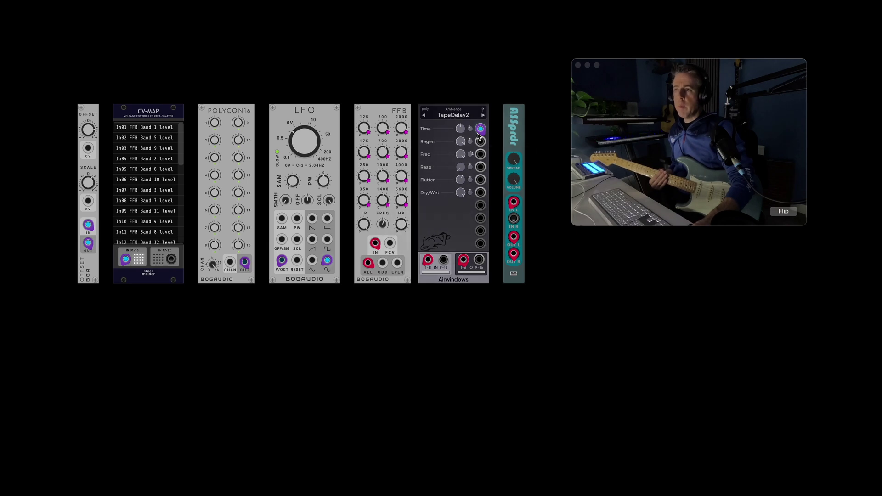
pyautogui.moveTo(480, 126)
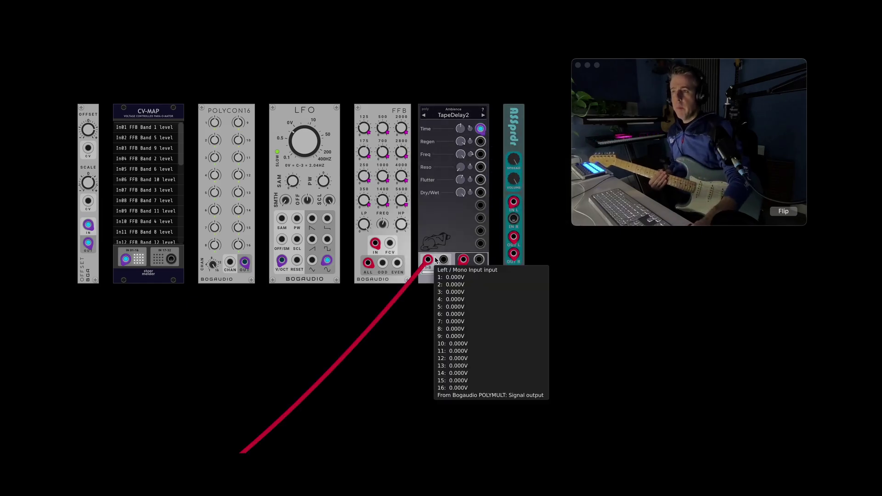
pyautogui.moveTo(464, 144)
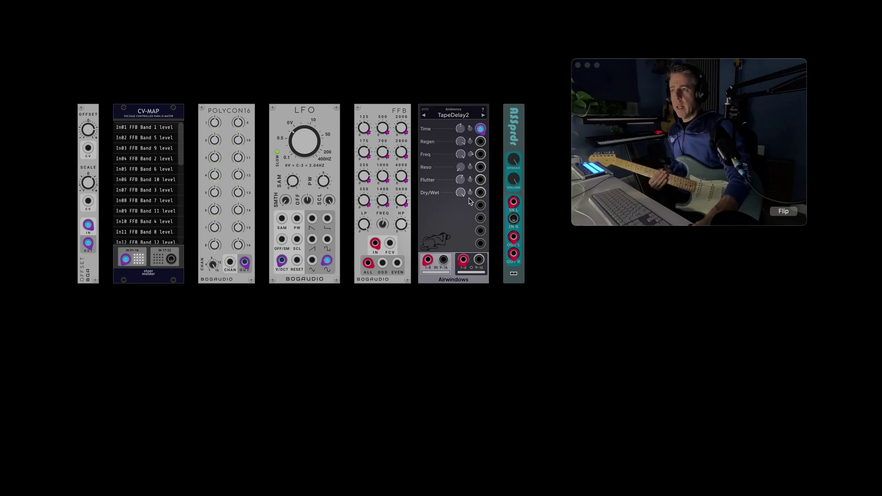
pyautogui.moveTo(473, 158)
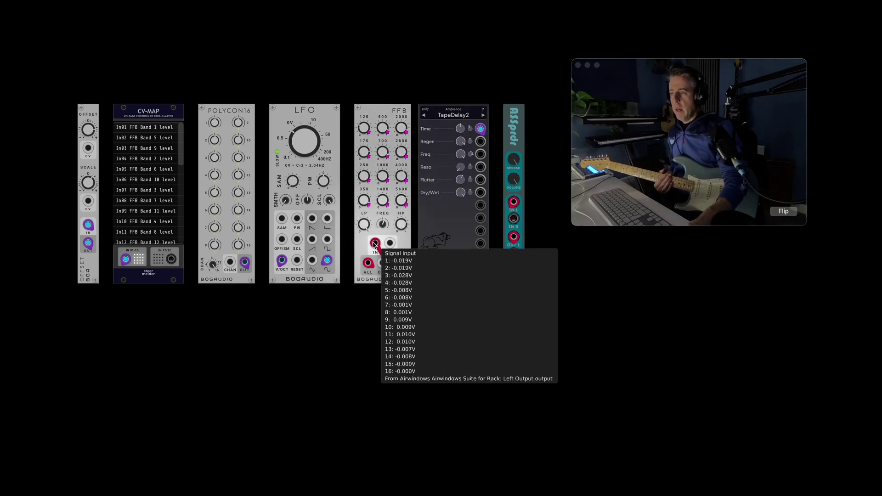
# Move across the rack to the HOST-FX module hosting the NeuralAmpModeler plugin.
pyautogui.moveTo(380, 247)
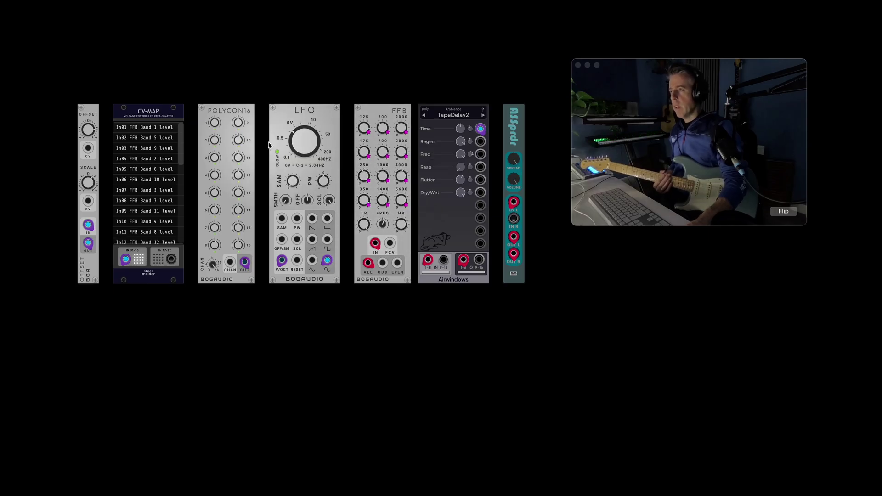
pyautogui.moveTo(328, 264)
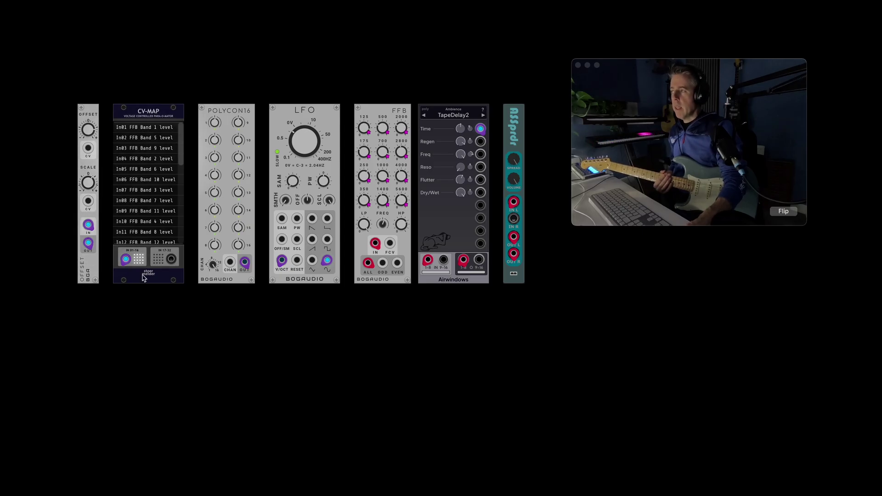
pyautogui.moveTo(386, 130)
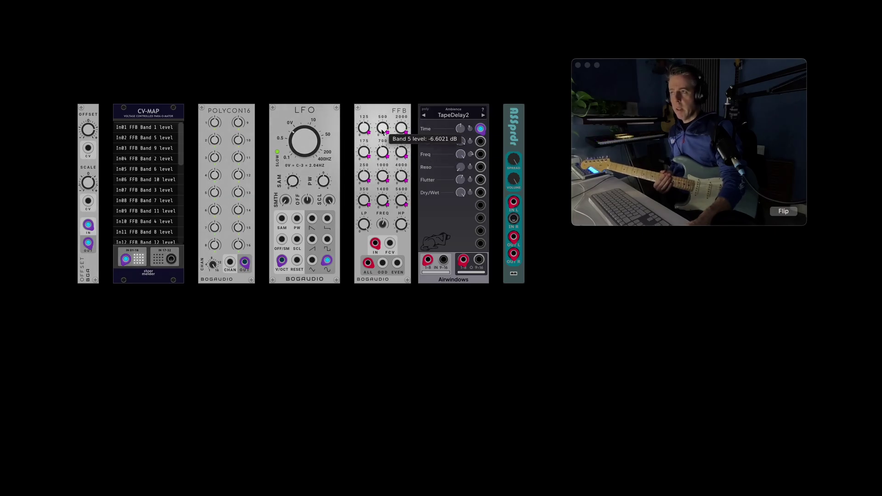
pyautogui.moveTo(382, 147)
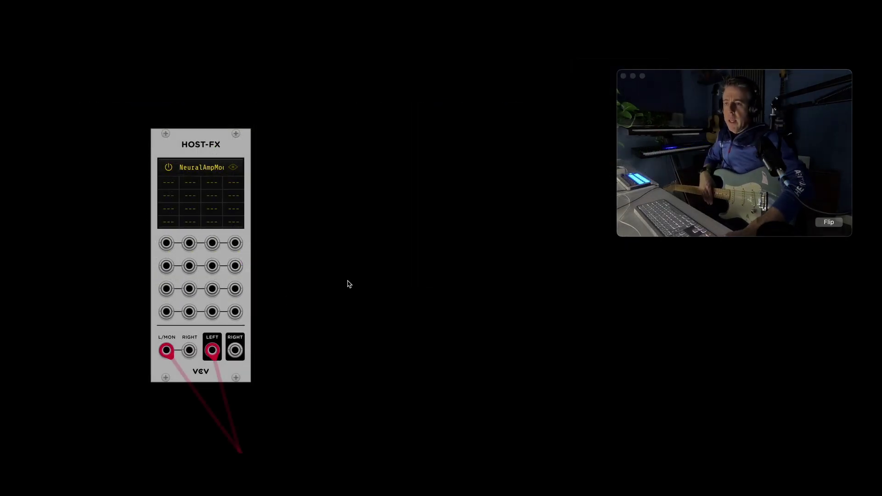
pyautogui.click(233, 168)
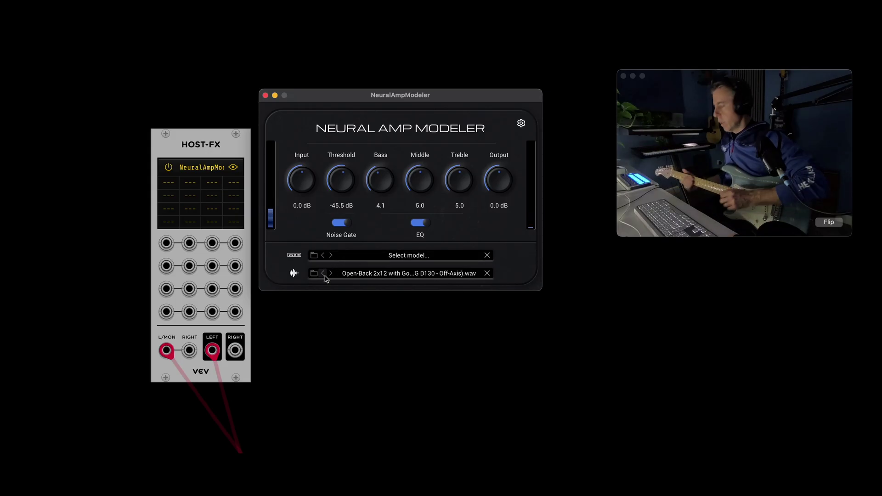
pyautogui.click(168, 170)
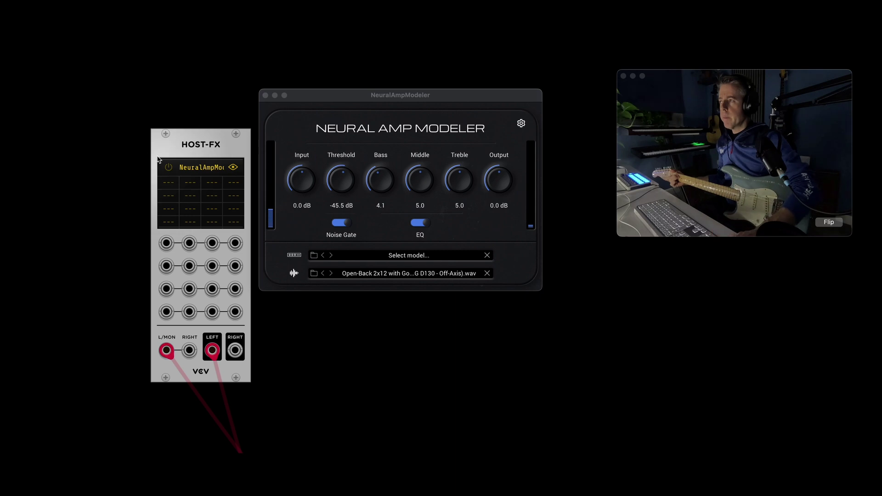
pyautogui.click(170, 168)
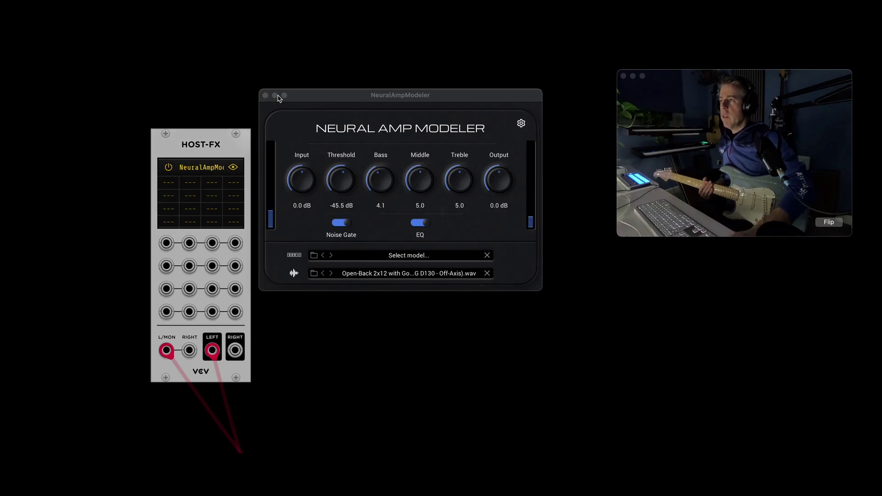
pyautogui.click(266, 96)
# Add a BGA PolyMult module and patch HOST-FX's left output into its input.
pyautogui.rightClick(318, 249)
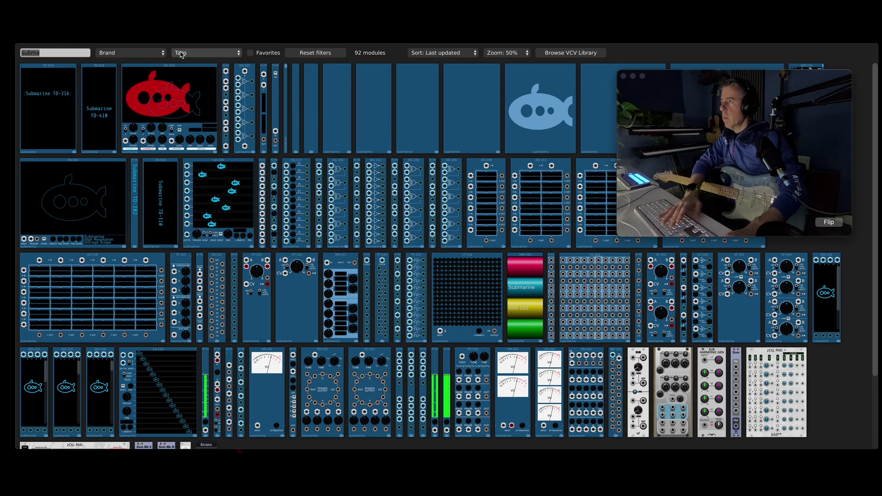
pyautogui.press('BackSpace')
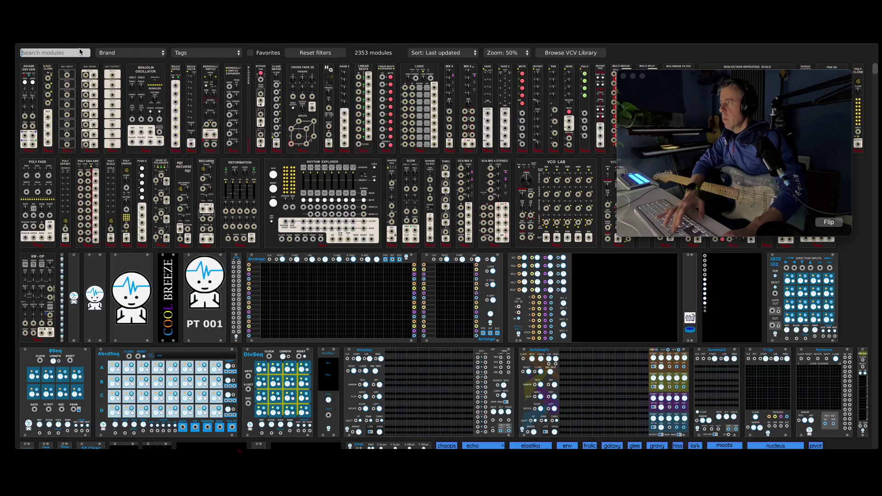
pyautogui.write('poly')
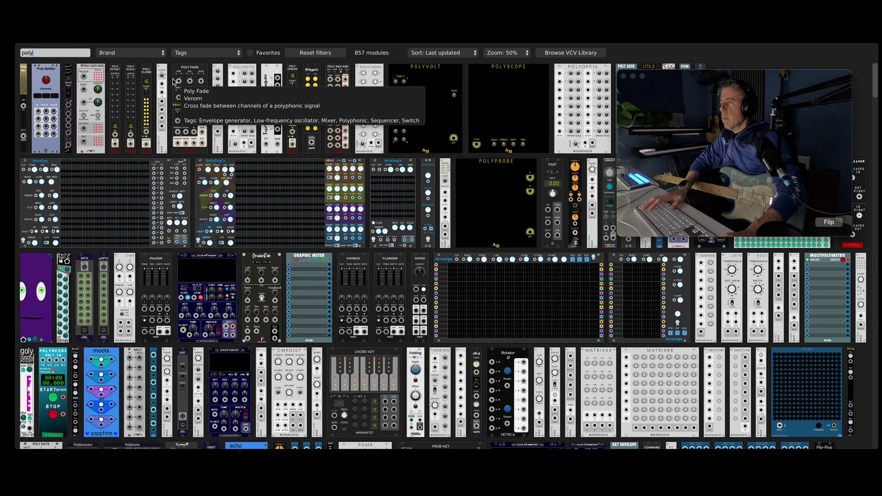
pyautogui.click(161, 110)
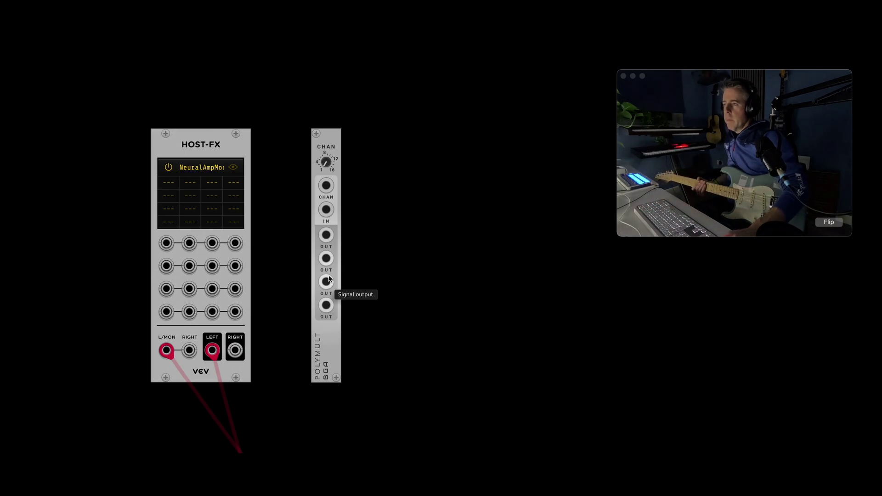
pyautogui.moveTo(326, 235); pyautogui.dragTo(212, 351)
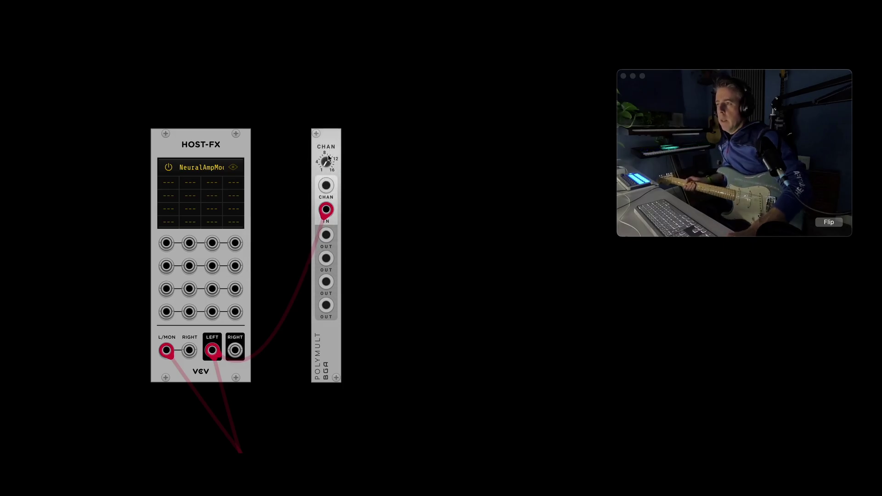
# Set PolyMult to 16 polyphony channels and reopen the module browser.
pyautogui.rightClick(326, 166)
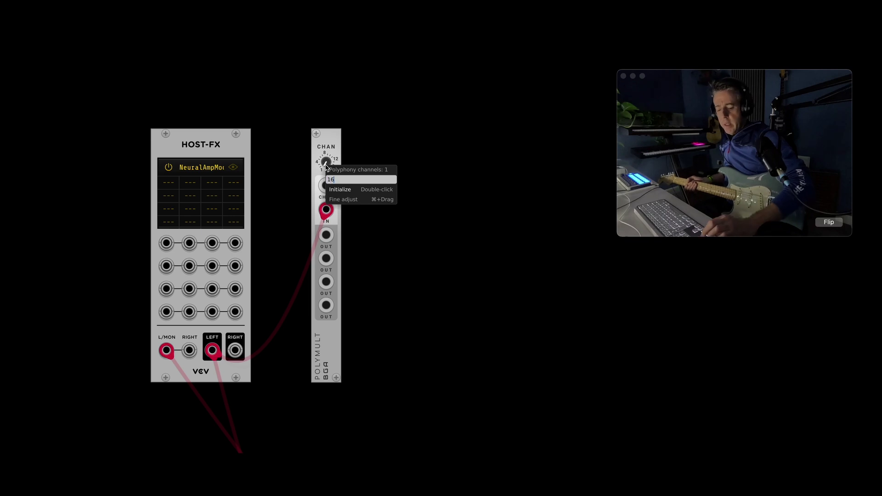
pyautogui.click(326, 167)
pyautogui.rightClick(434, 262)
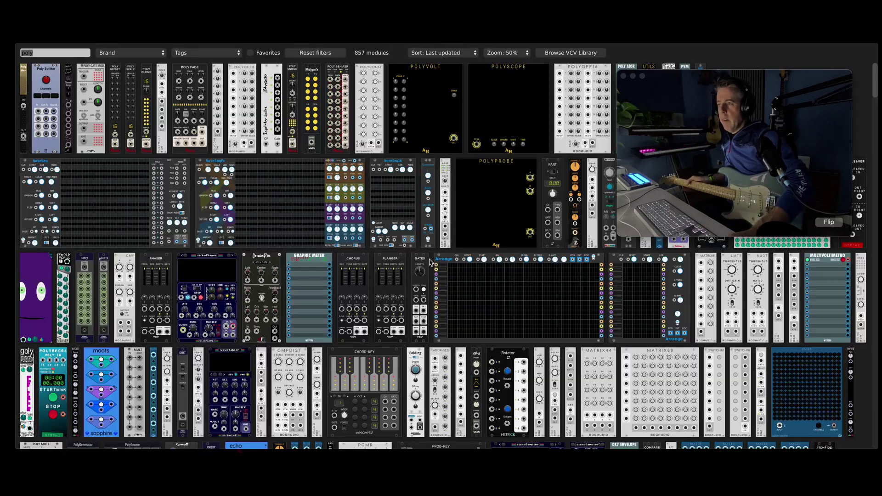
# Add the Squinky Labs F2 filter from an 'f2' search with its limiter off.
pyautogui.write('f2')
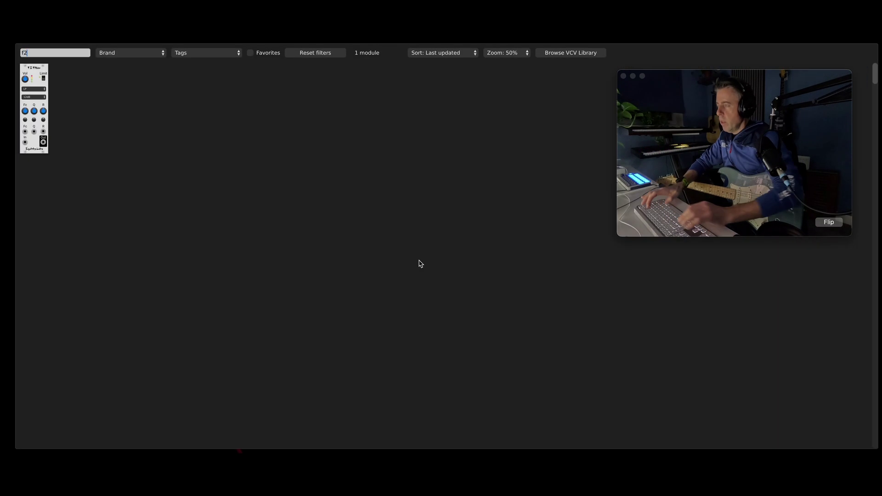
pyautogui.click(38, 79)
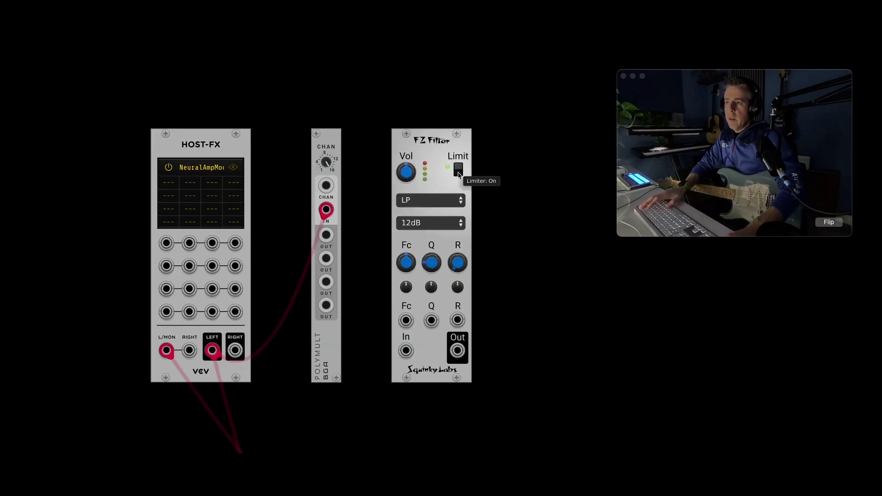
pyautogui.click(458, 170)
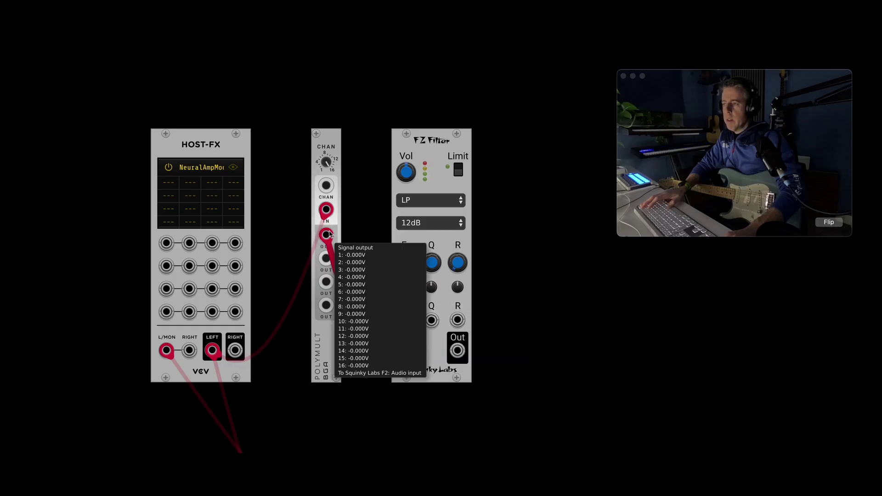
# Slide PolyMult and the F2 filter left to close the gaps beside HOST-FX.
pyautogui.moveTo(329, 148); pyautogui.dragTo(319, 148)
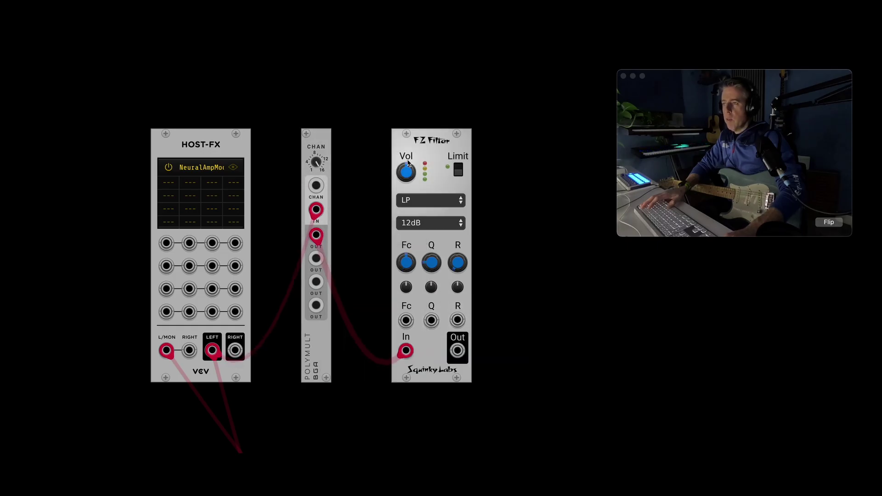
pyautogui.moveTo(412, 156); pyautogui.dragTo(371, 174)
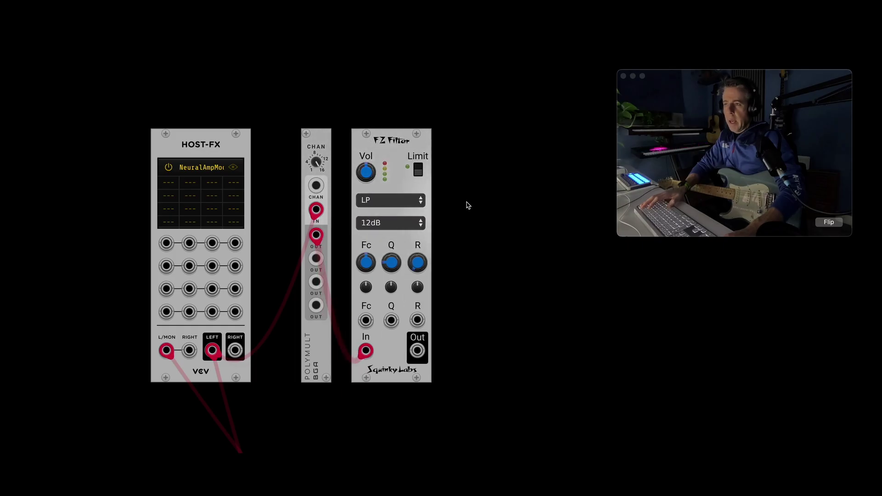
pyautogui.rightClick(468, 202)
# Add the ASSprdr stereo spreader and patch the F2 output into its left input.
pyautogui.write('ass')
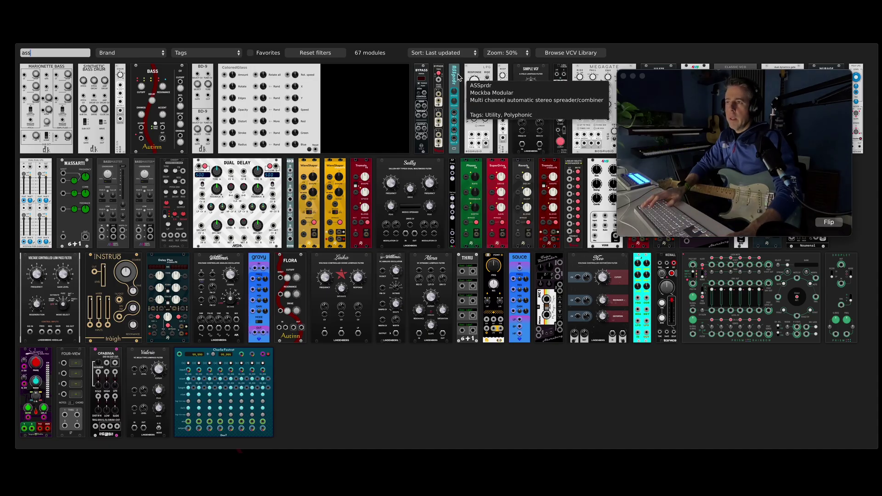
pyautogui.click(457, 86)
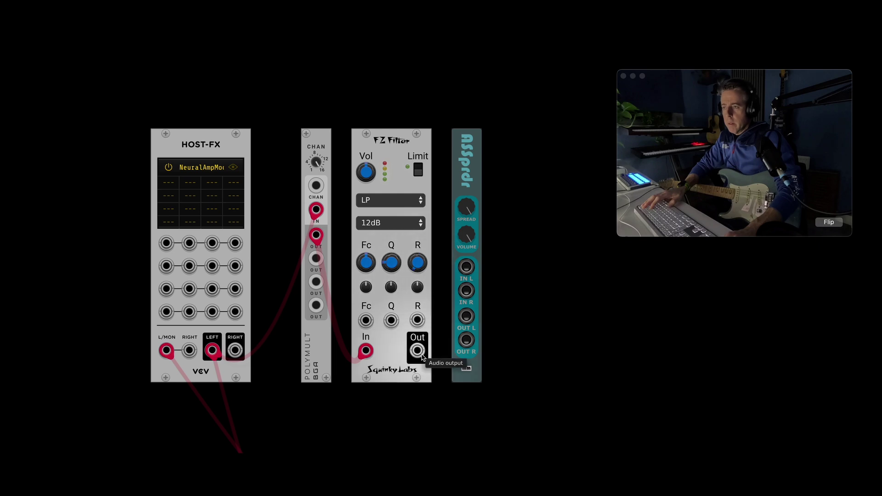
pyautogui.moveTo(417, 350); pyautogui.dragTo(465, 269)
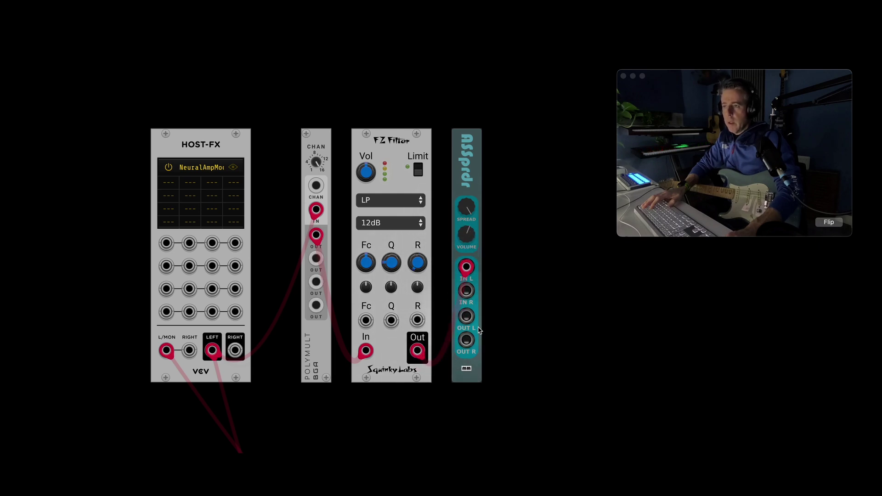
# Route ASSprdr's left and right outputs into mixer channel 14 and solo that channel.
pyautogui.scroll(-5, 468, 380)
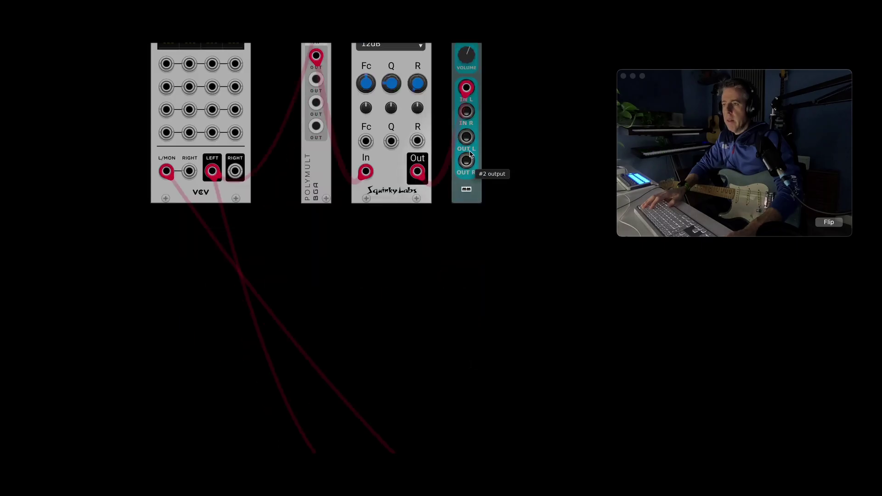
pyautogui.moveTo(465, 138)
pyautogui.mouseDown()
pyautogui.moveTo(454, 327)
pyautogui.moveTo(464, 150)
pyautogui.mouseUp()
pyautogui.scroll(-2, 465, 206)
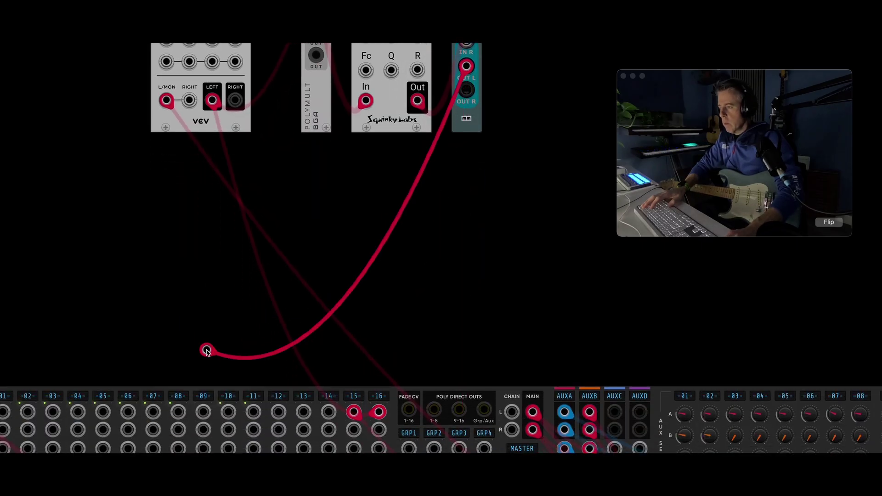
pyautogui.moveTo(207, 350); pyautogui.dragTo(328, 429)
pyautogui.scroll(1, 228, 401)
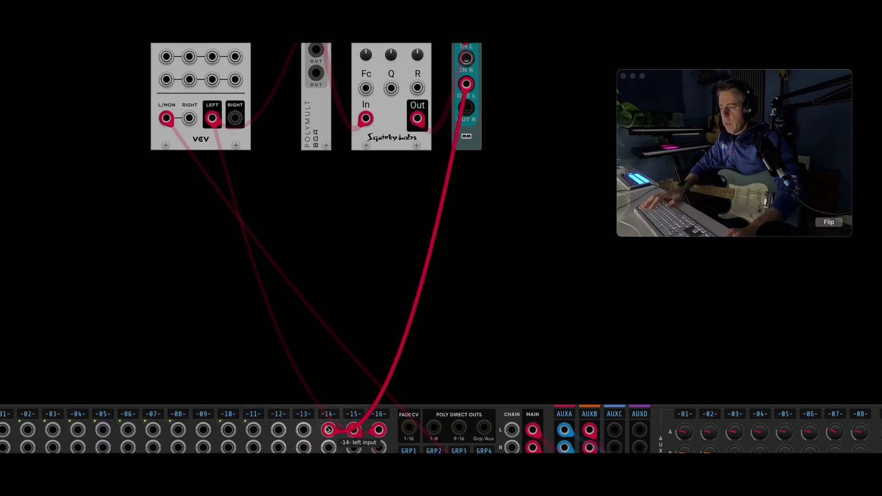
pyautogui.scroll(-1, 337, 399)
pyautogui.scroll(-10, 337, 399)
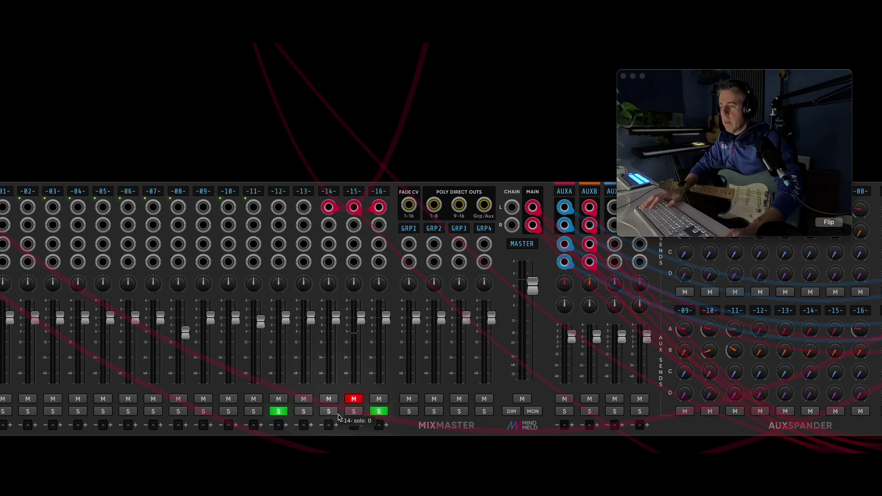
pyautogui.click(328, 411)
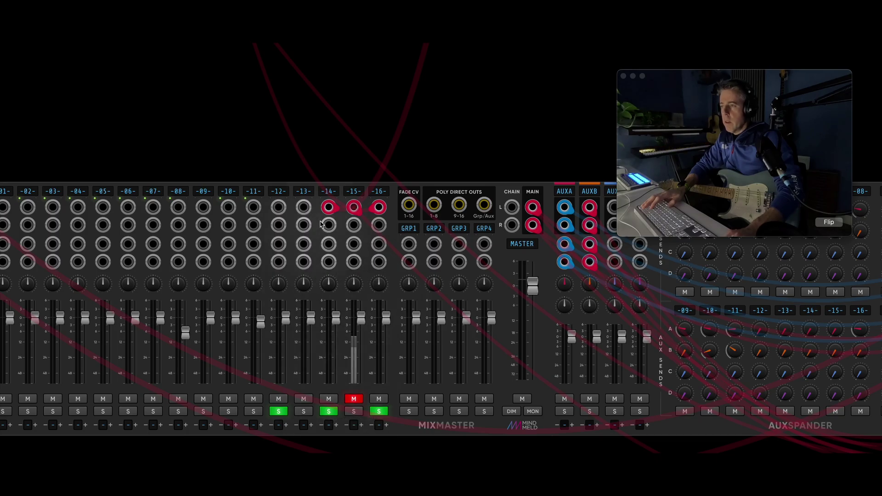
pyautogui.moveTo(327, 225); pyautogui.dragTo(465, 83)
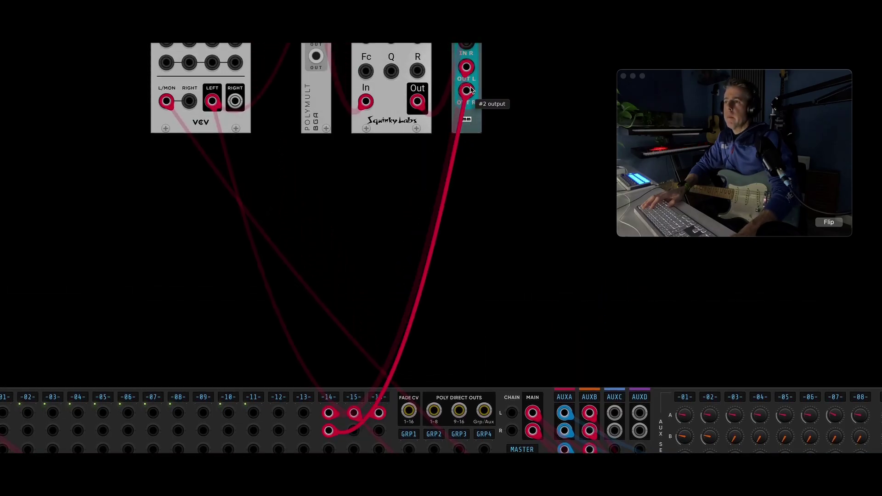
# Lower the F2 filter cutoff to about 5.
pyautogui.scroll(3, 521, 313)
pyautogui.scroll(5, 520, 319)
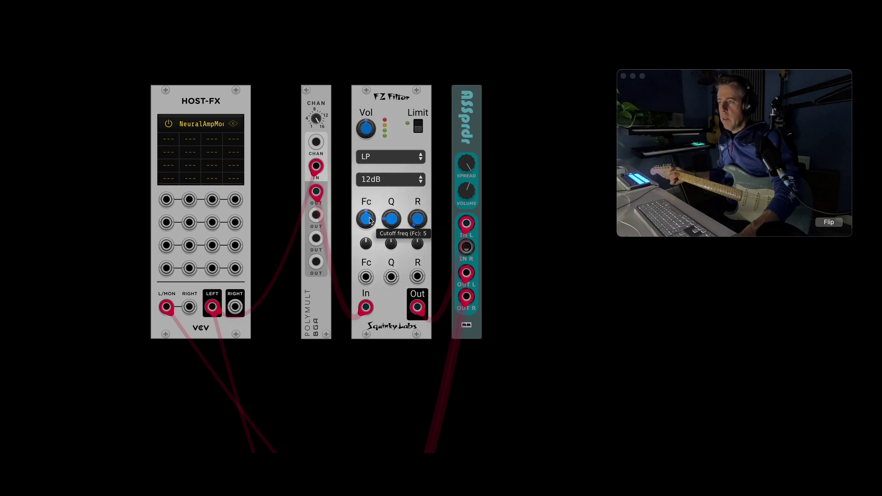
pyautogui.scroll(-1, 381, 57)
pyautogui.moveTo(381, 57); pyautogui.dragTo(363, 212)
# Add a Bogaudio LFO and patch its sine output into the F2 cutoff input.
pyautogui.rightClick(509, 235)
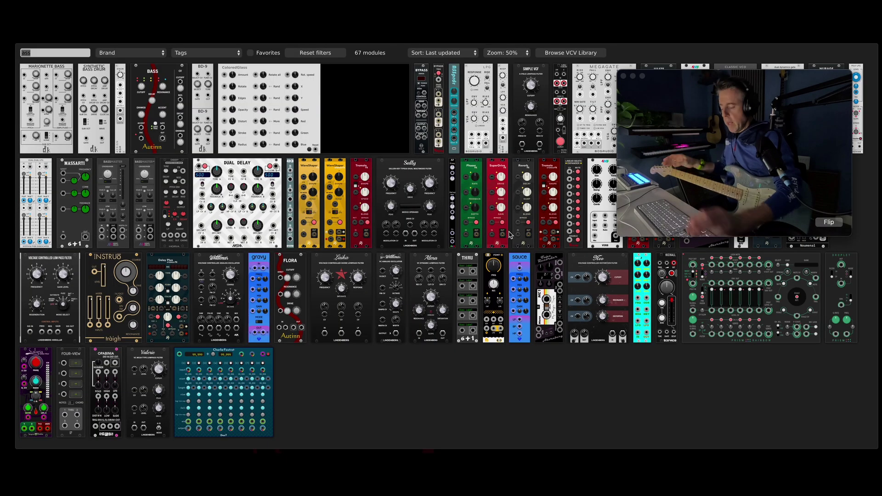
pyautogui.write('lfo')
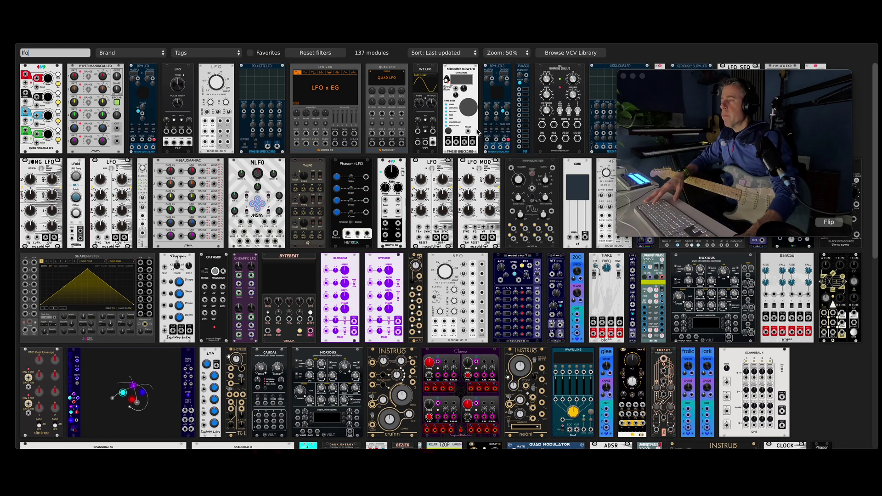
pyautogui.click(218, 87)
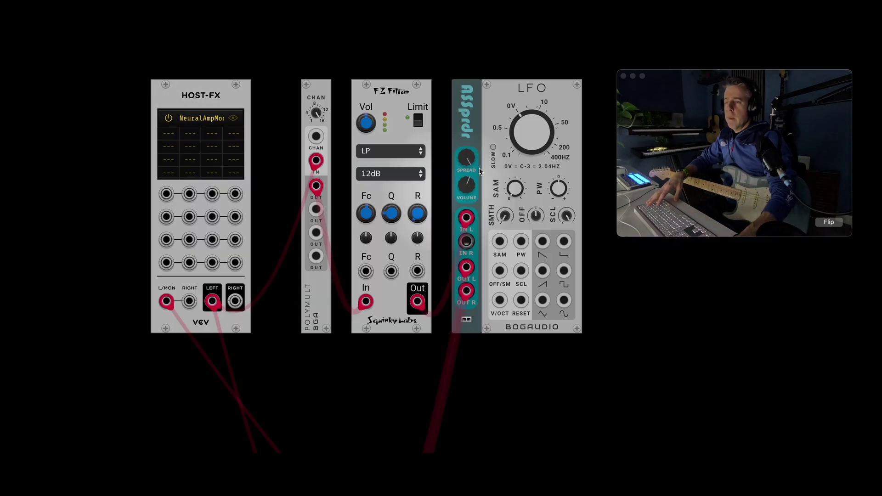
pyautogui.moveTo(517, 121); pyautogui.dragTo(519, 118)
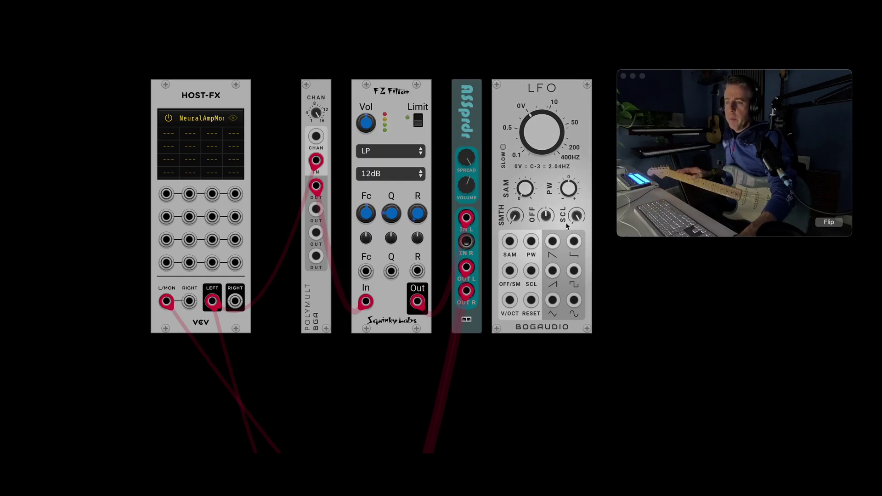
pyautogui.moveTo(575, 302); pyautogui.dragTo(366, 275)
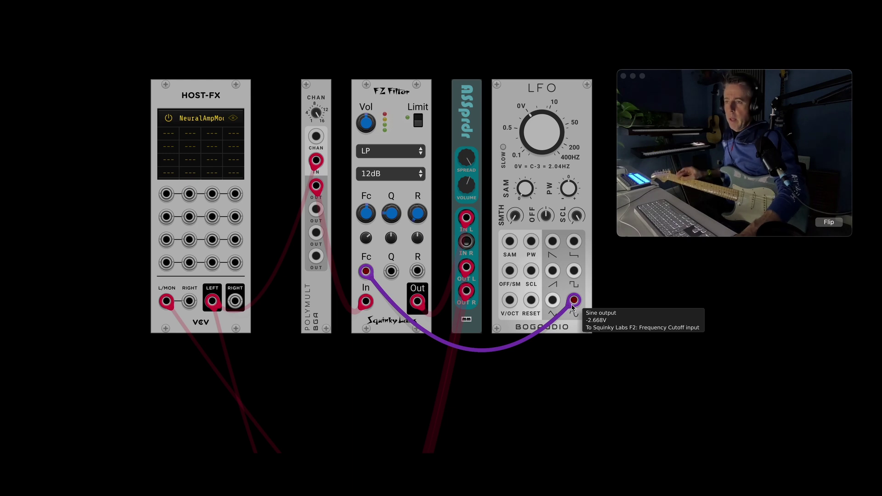
# Add a POLYCON16 module from a 'polycon' search, then delete it again.
pyautogui.rightClick(285, 235)
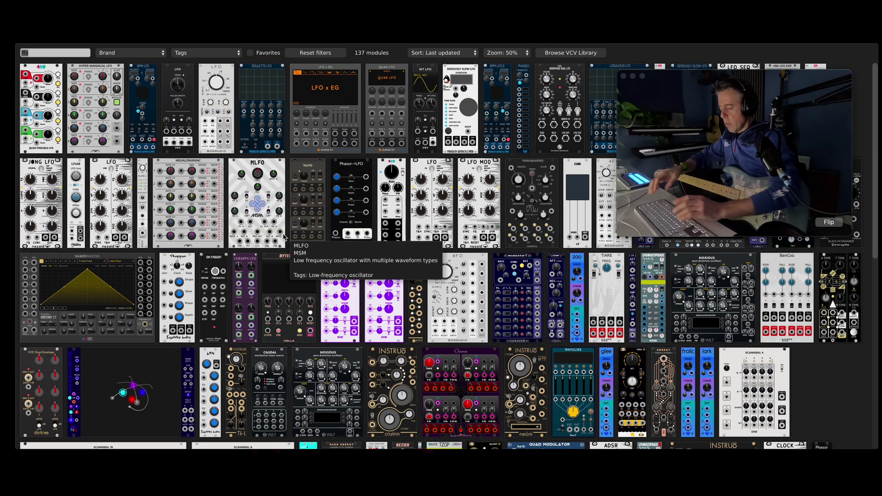
pyautogui.write('polycon')
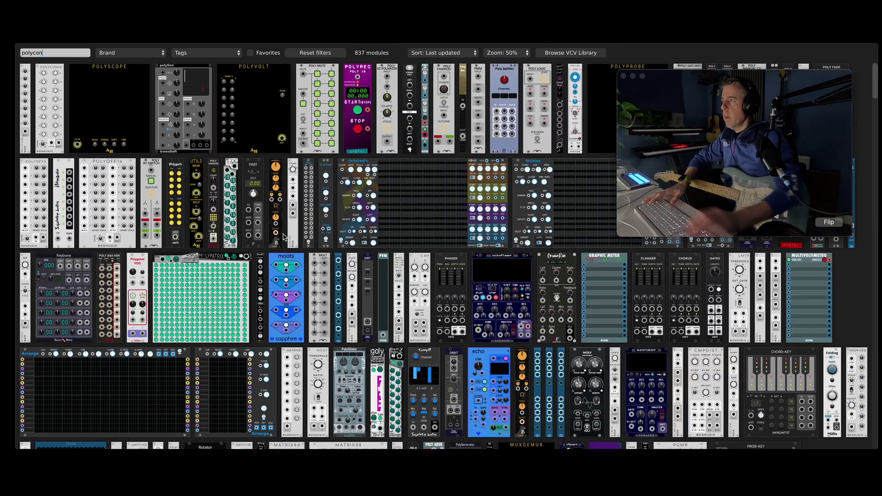
pyautogui.click(53, 124)
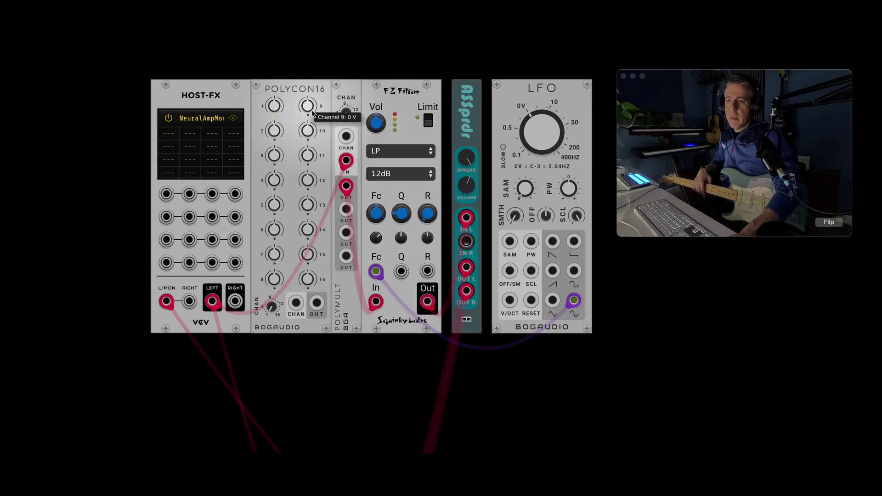
pyautogui.click(302, 90)
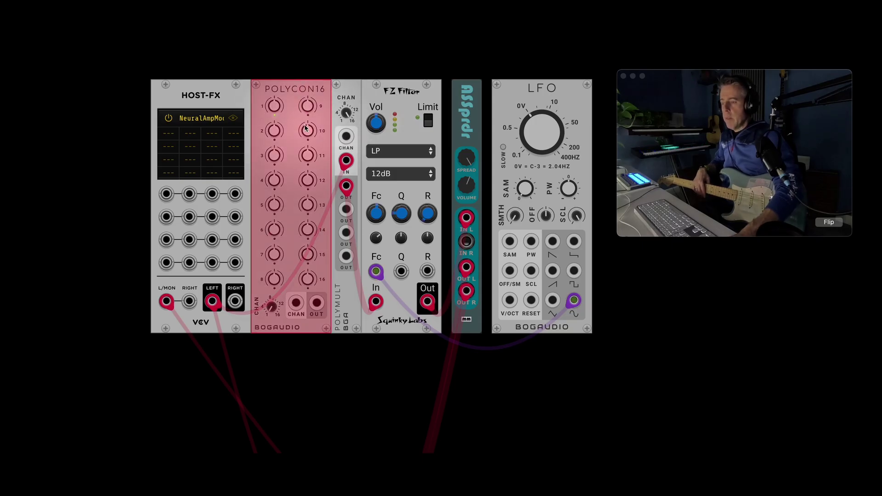
pyautogui.press('Delete')
# Search 'omeg' and place an Omega-6 module beside HOST-FX.
pyautogui.rightClick(303, 128)
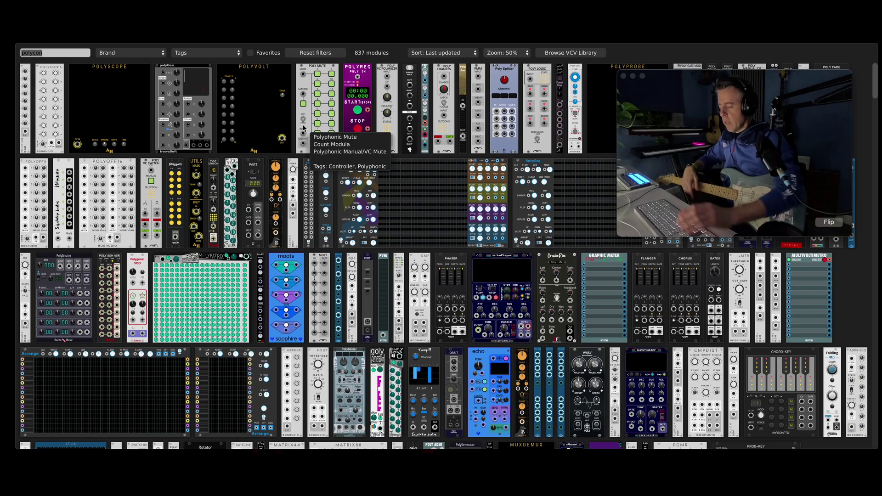
pyautogui.write('omeg')
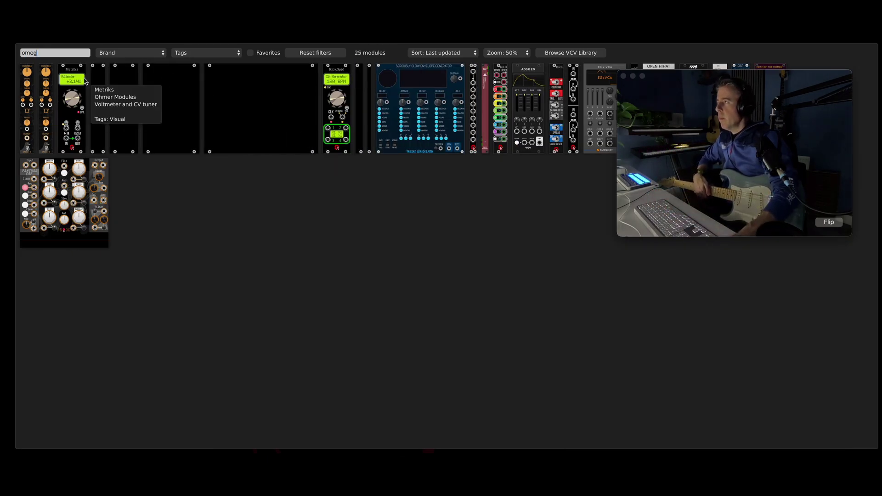
pyautogui.click(46, 90)
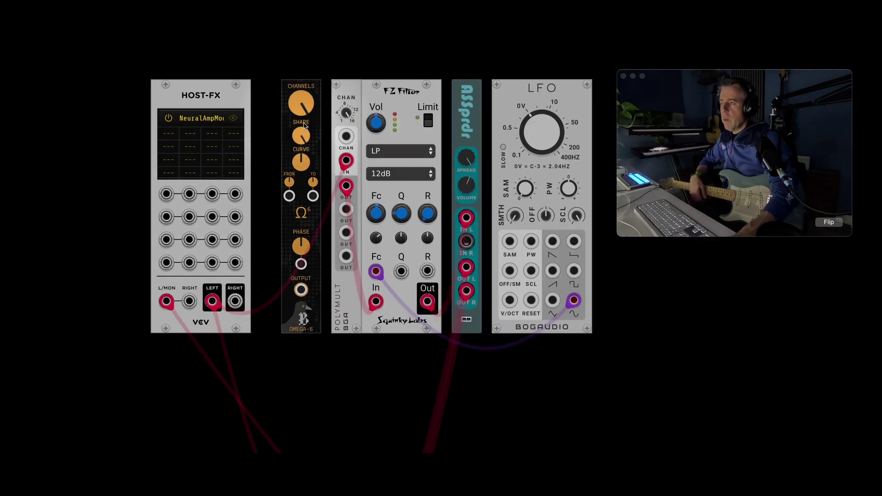
# Add a POLYSCOPE and cable Omega-6's OUTPUT into its CV IN.
pyautogui.moveTo(307, 146)
pyautogui.rightClick(377, 409)
pyautogui.write('scope')
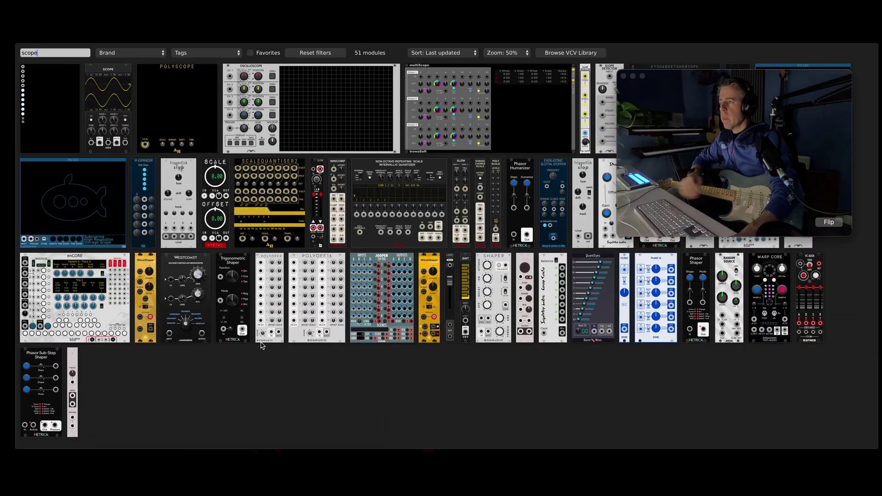
pyautogui.click(158, 89)
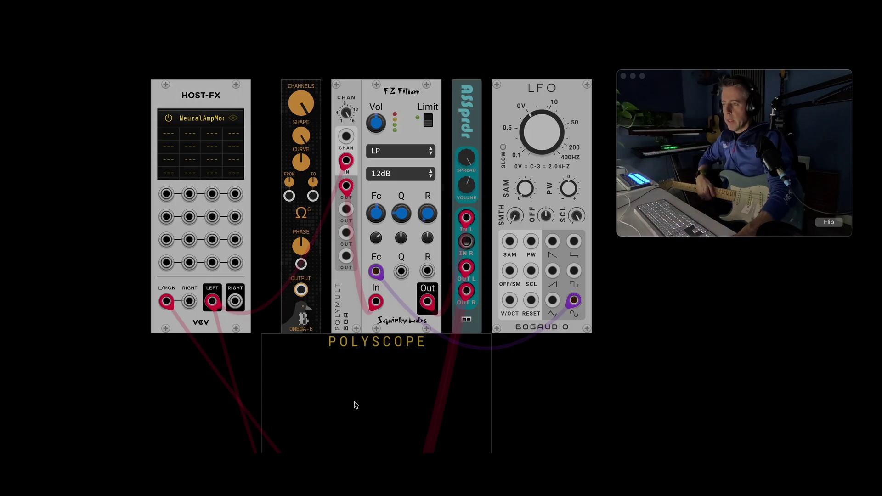
pyautogui.scroll(-5, 360, 350)
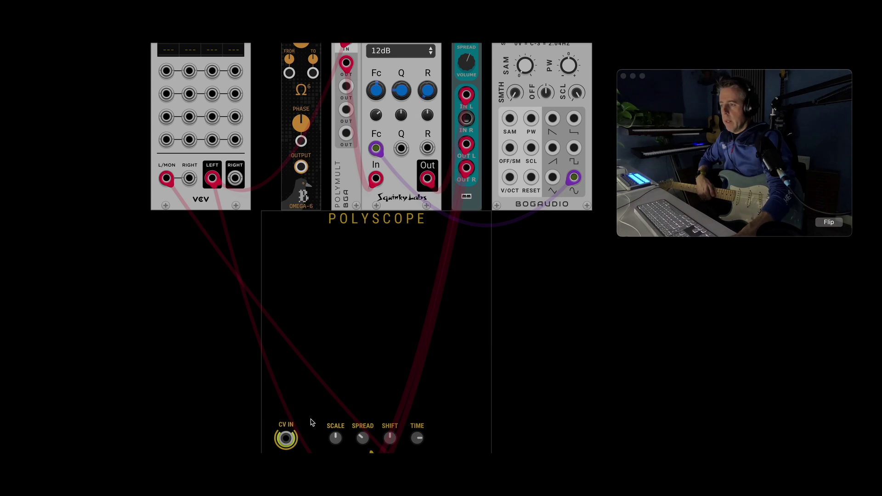
pyautogui.moveTo(285, 439); pyautogui.dragTo(301, 161)
# Lower Omega-6's TO voltage to about 0.58 V.
pyautogui.scroll(-1, 331, 324)
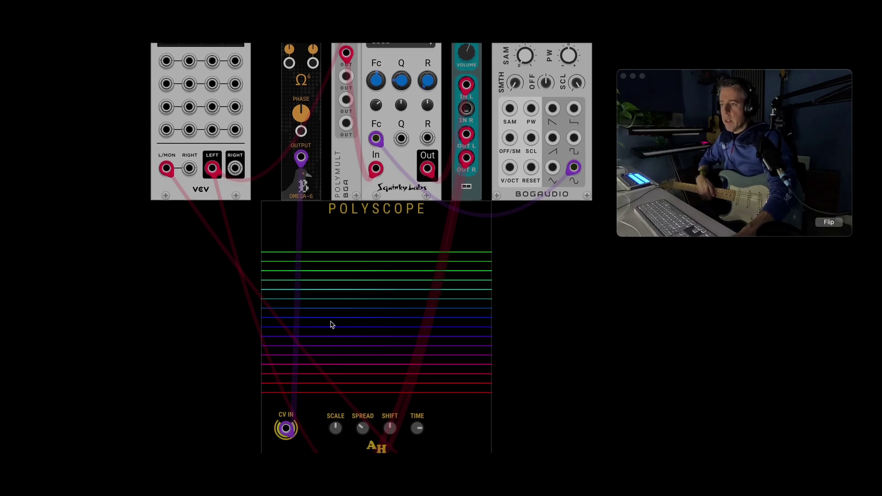
pyautogui.scroll(2, 331, 323)
pyautogui.moveTo(313, 61)
pyautogui.mouseDown()
pyautogui.moveTo(291, 97)
pyautogui.moveTo(309, 61)
pyautogui.mouseUp()
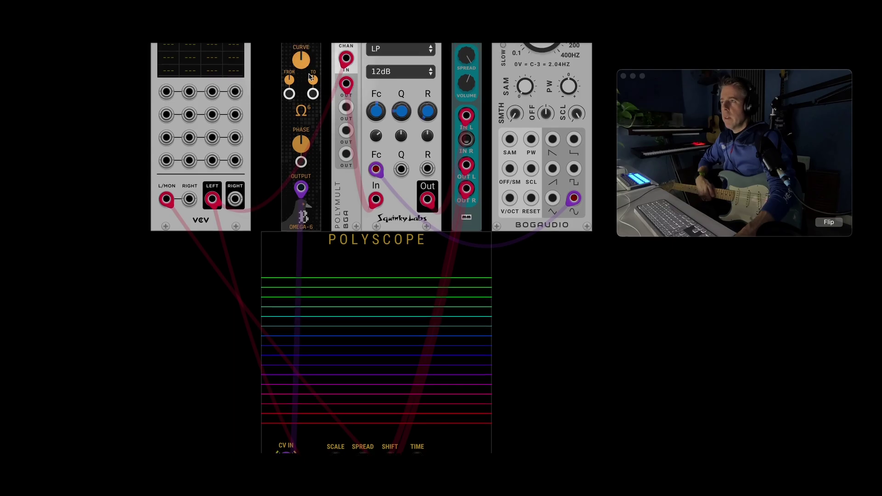
pyautogui.moveTo(290, 82)
pyautogui.moveTo(318, 93)
pyautogui.scroll(3, 320, 101)
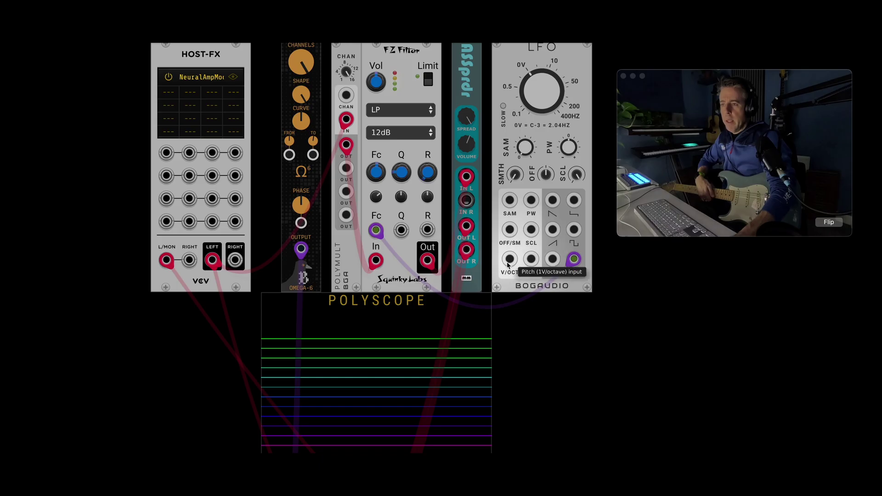
# Cable Omega-6's OUTPUT to the Bogaudio LFO's V/OCT input for per-voice rates.
pyautogui.moveTo(509, 259); pyautogui.dragTo(301, 250)
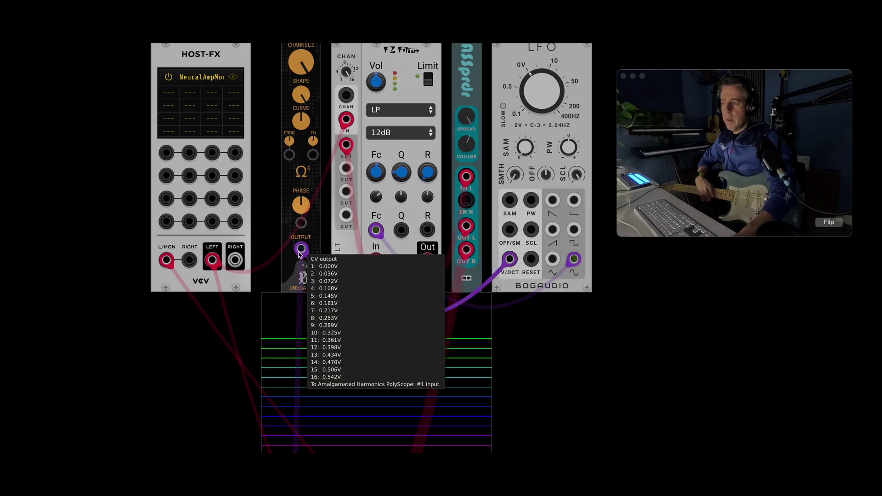
pyautogui.moveTo(575, 261)
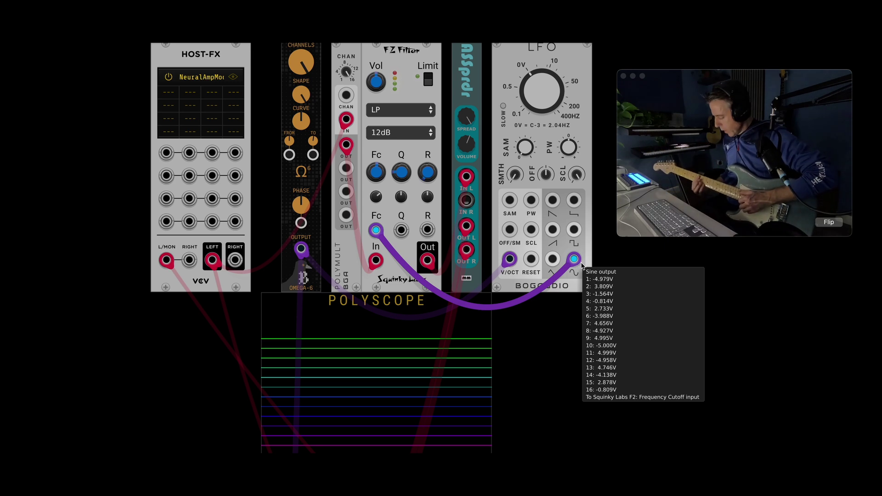
pyautogui.scroll(3, 581, 266)
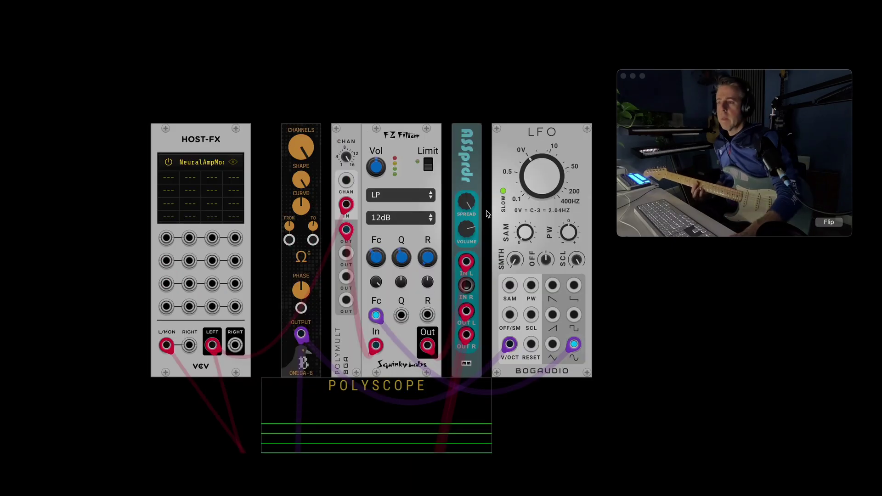
# Raise the volume from about 75% to 90% and the LFO frequency to about 0.43.
pyautogui.moveTo(470, 230)
pyautogui.moveTo(470, 230); pyautogui.dragTo(473, 161)
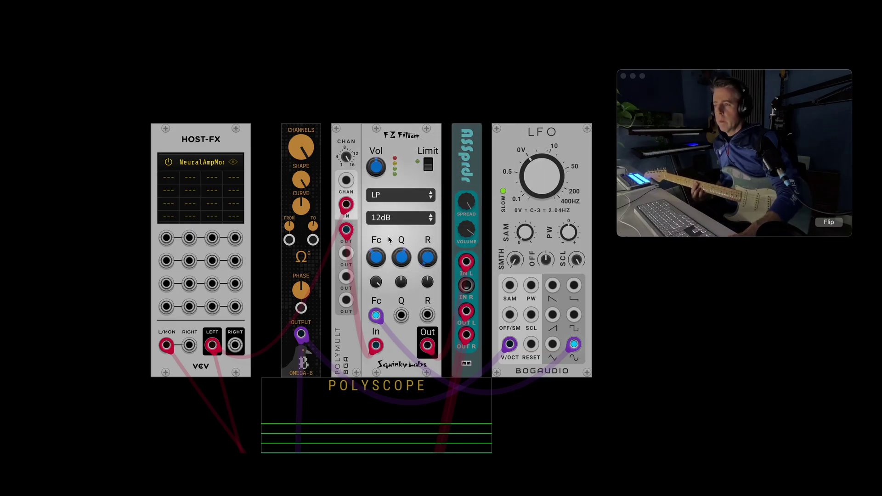
pyautogui.moveTo(539, 174); pyautogui.dragTo(539, 130)
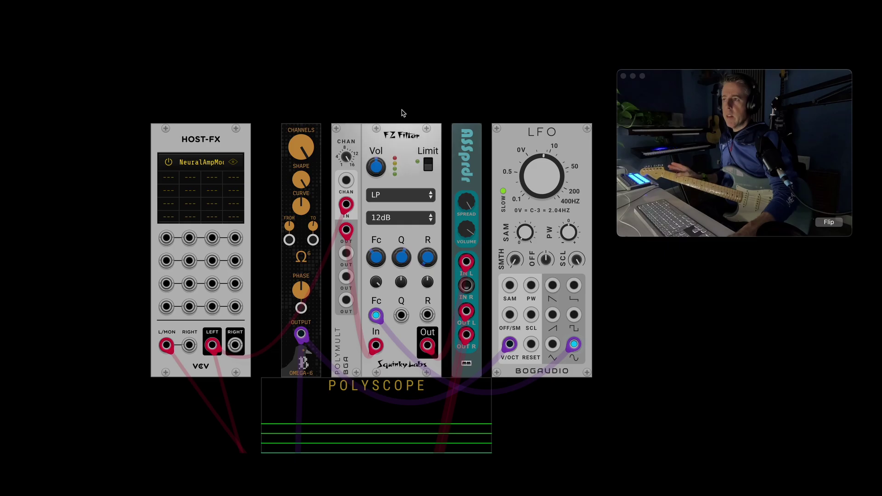
# Duplicate the selected FZ Filter several times and zoom out to view the whole rack.
pyautogui.moveTo(401, 114); pyautogui.dragTo(424, 146)
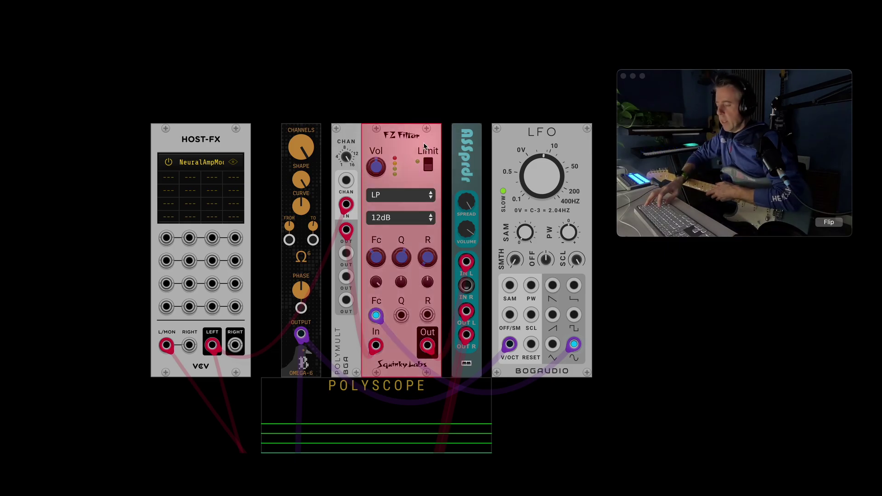
pyautogui.press('super+d')
pyautogui.press('super+d')
pyautogui.press('super+d')
pyautogui.press('super+d')
pyautogui.press('super+d')
pyautogui.press('super+d')
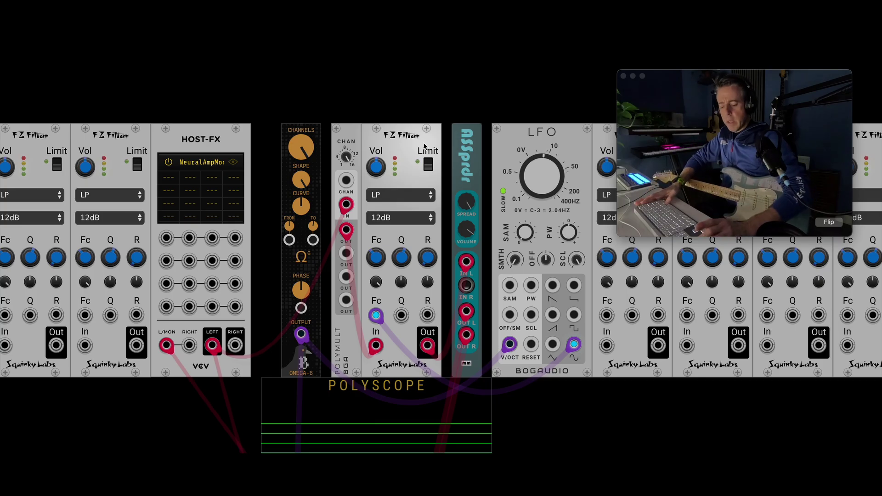
pyautogui.press('F4')
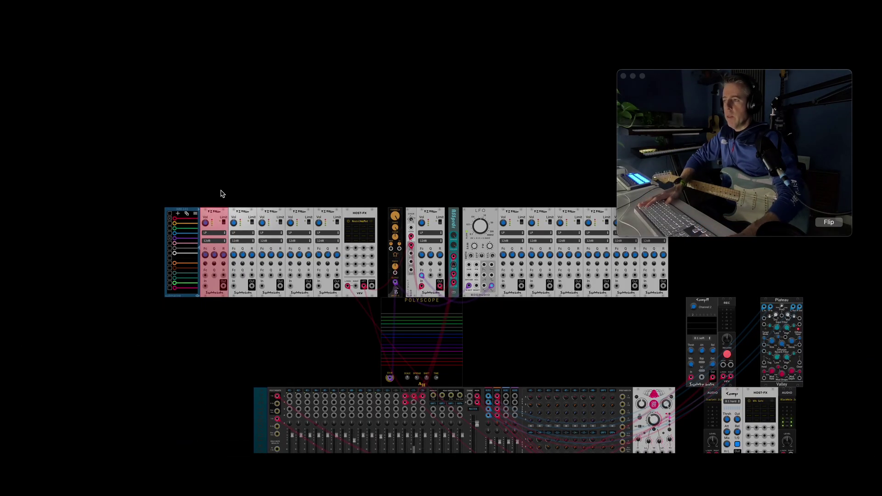
# Delete the extra FZ Filter copies and switch the remaining one from LP to BP.
pyautogui.moveTo(221, 194); pyautogui.dragTo(336, 321)
pyautogui.press('BackSpace')
pyautogui.press('BackSpace')
pyautogui.scroll(-5, 546, 256)
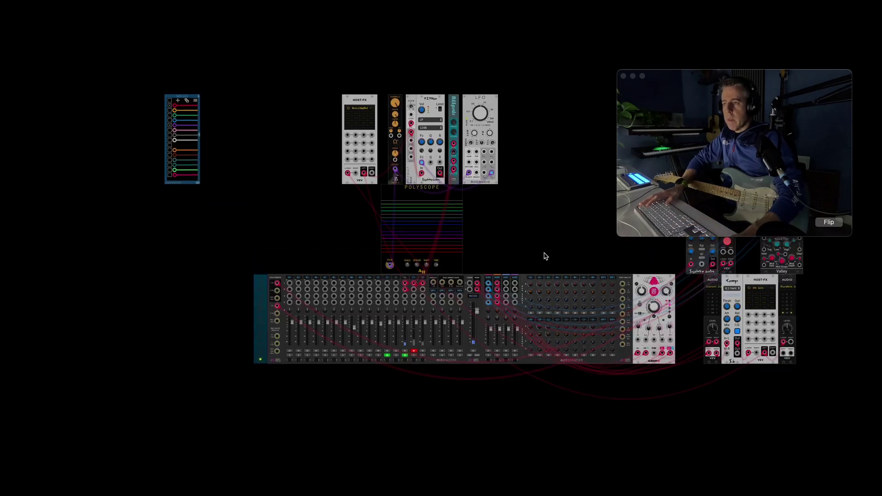
pyautogui.click(426, 121)
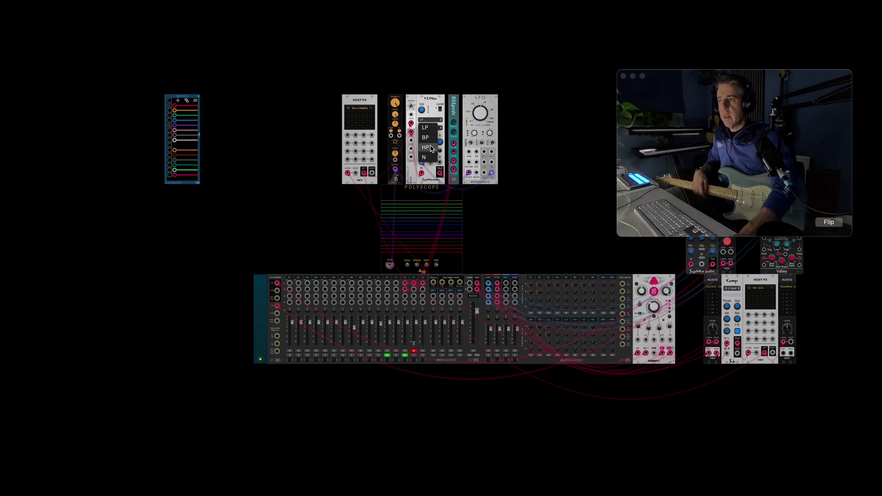
pyautogui.click(430, 139)
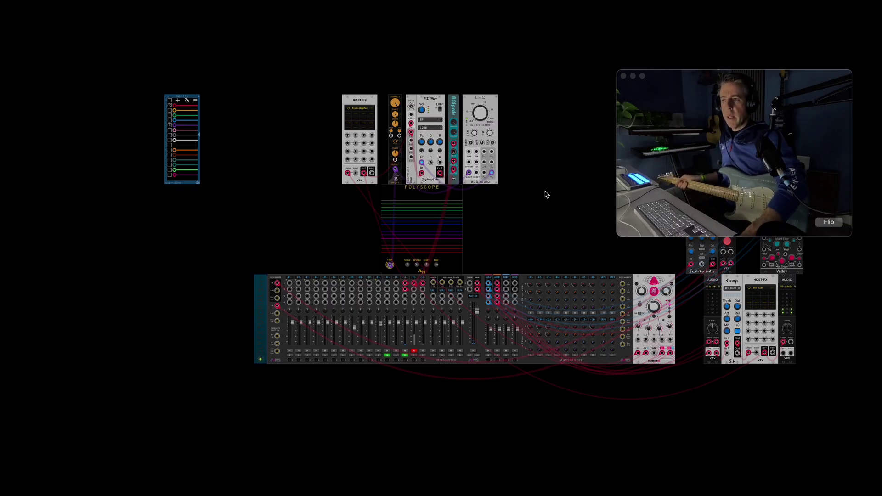
# Add a RESCOMB 2 comb filter and patch the LFO ramp to its V/OCT.
pyautogui.rightClick(329, 122)
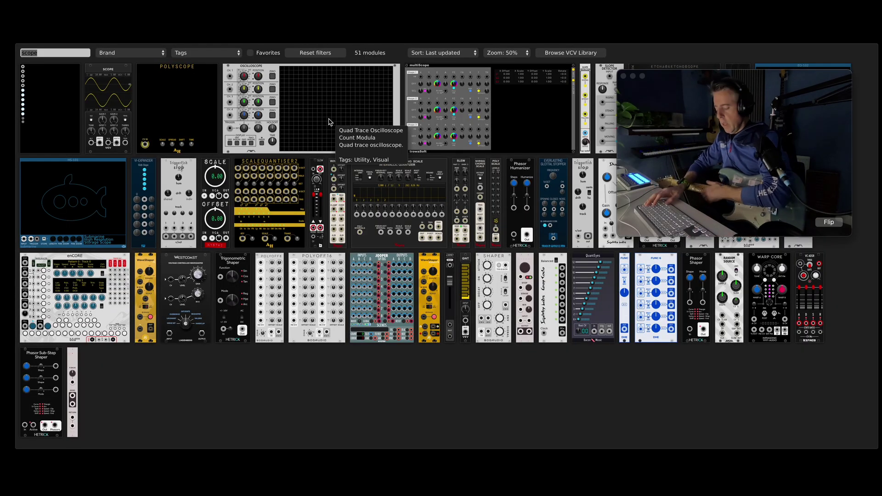
pyautogui.write('comb')
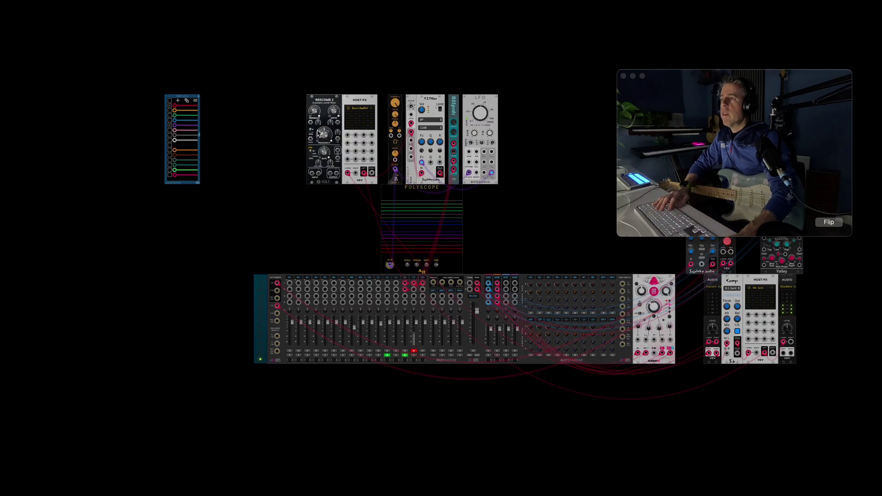
pyautogui.click(298, 138)
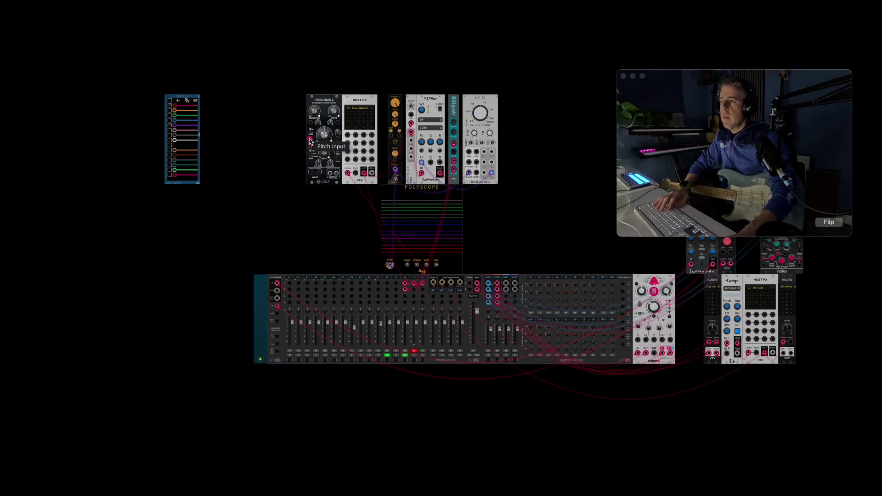
pyautogui.moveTo(310, 142); pyautogui.dragTo(484, 160)
pyautogui.scroll(-1, 414, 152)
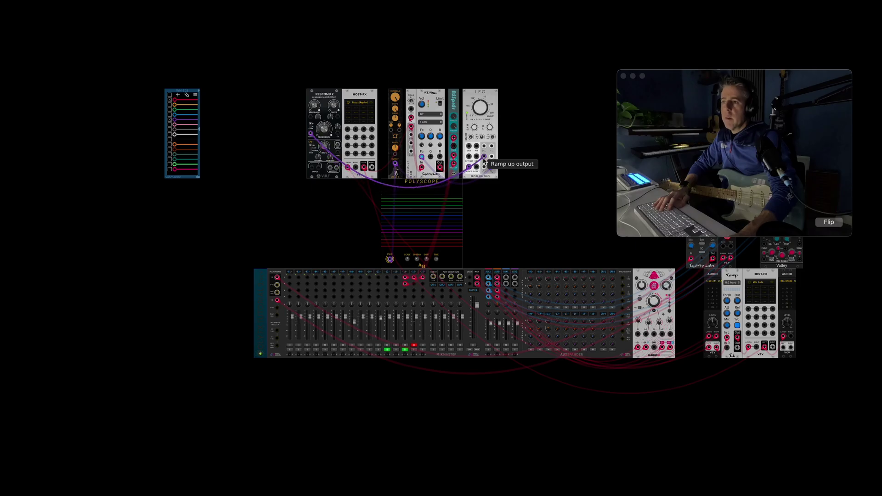
# Reroute the FZ Filter's input through RESCOMB 2's left input and output.
pyautogui.rightClick(422, 164)
pyautogui.click(441, 182)
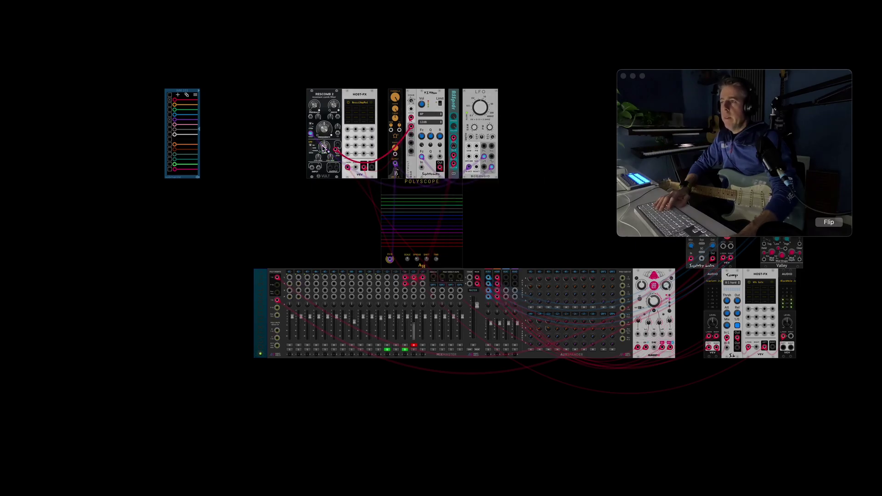
pyautogui.click(311, 172)
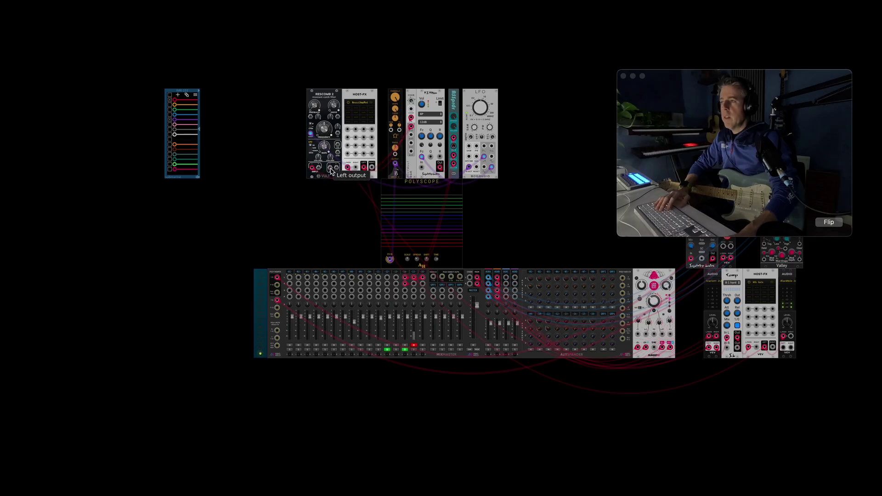
pyautogui.moveTo(332, 169); pyautogui.dragTo(421, 167)
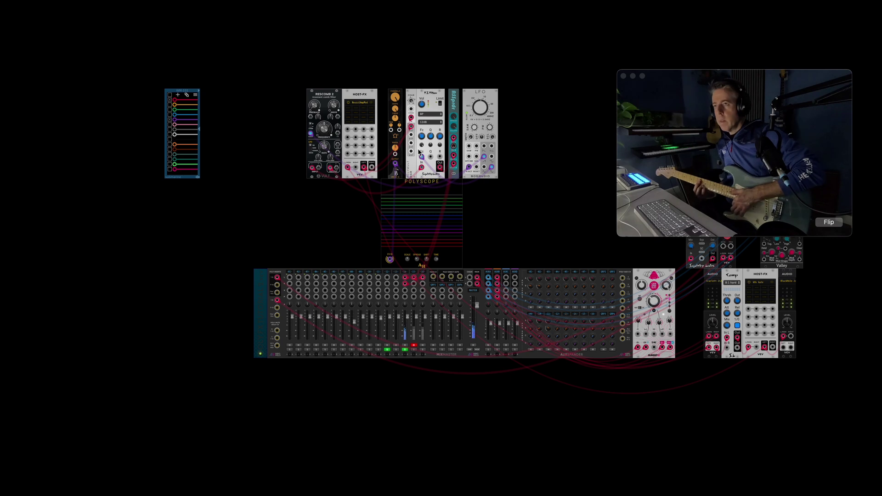
# Turn the LFO frequency down to about 0.10 Hz.
pyautogui.moveTo(481, 110); pyautogui.dragTo(478, 139)
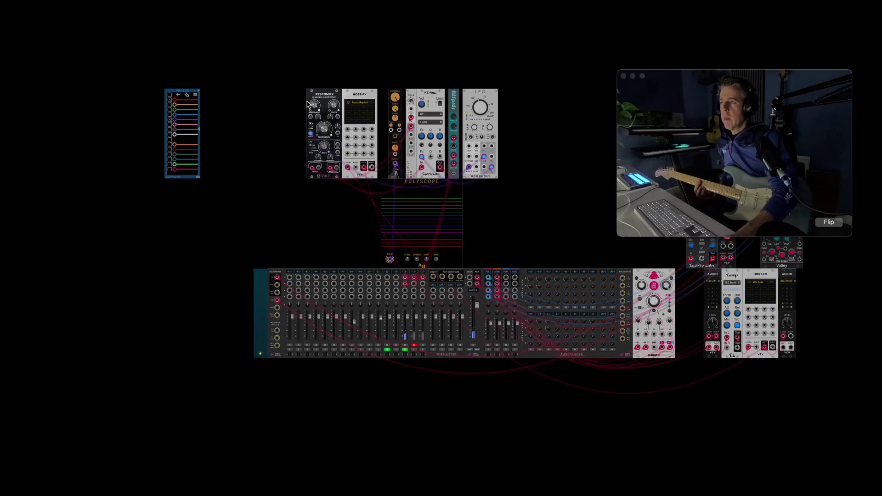
pyautogui.moveTo(314, 110)
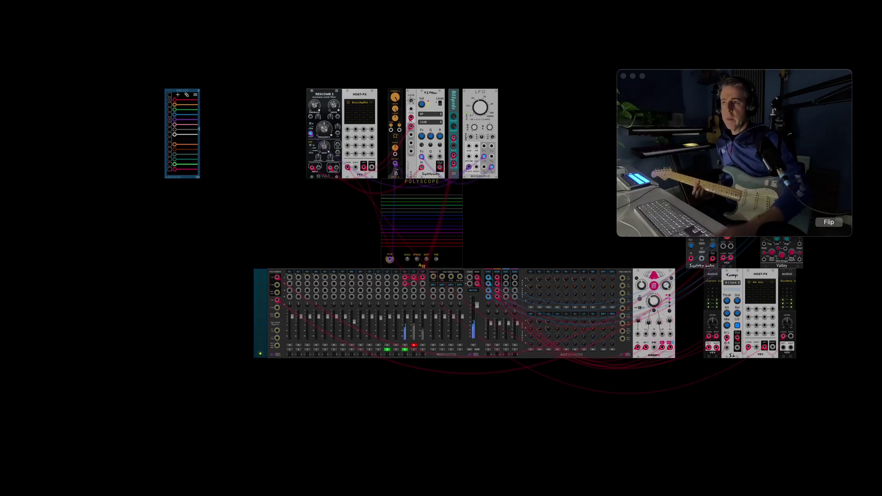
pyautogui.moveTo(478, 122)
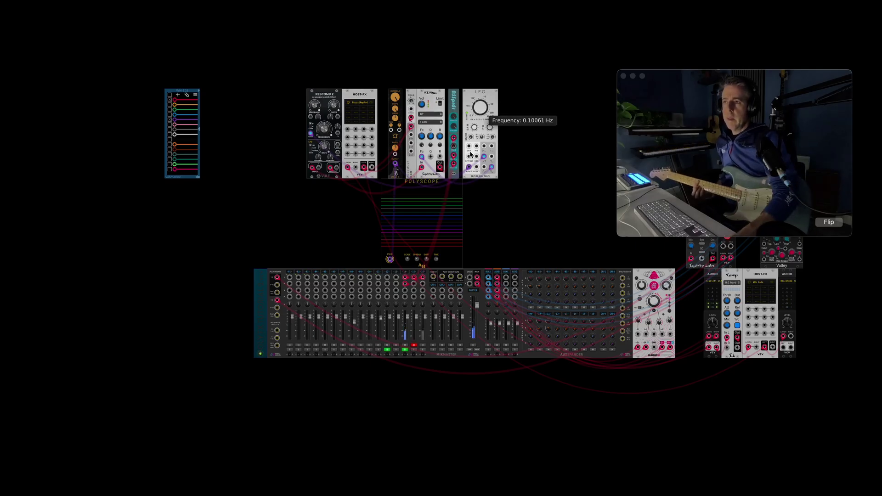
pyautogui.scroll(-1, 527, 232)
pyautogui.scroll(8, 527, 232)
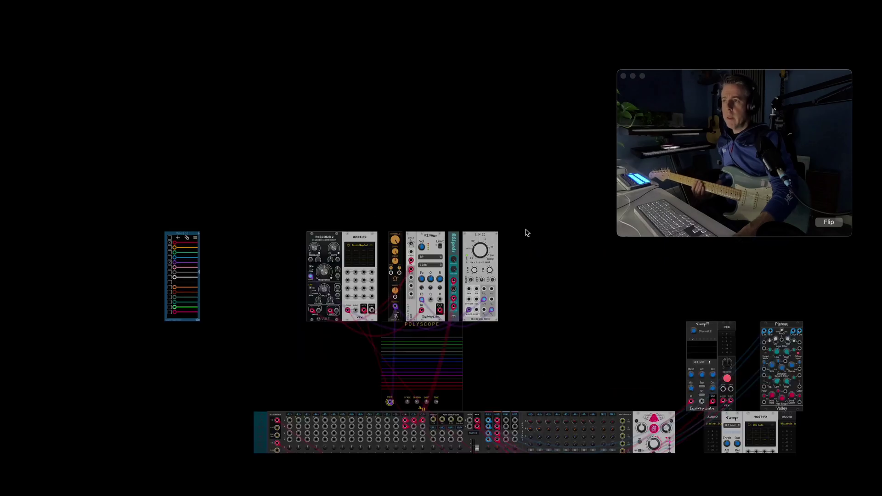
pyautogui.scroll(-1, 527, 232)
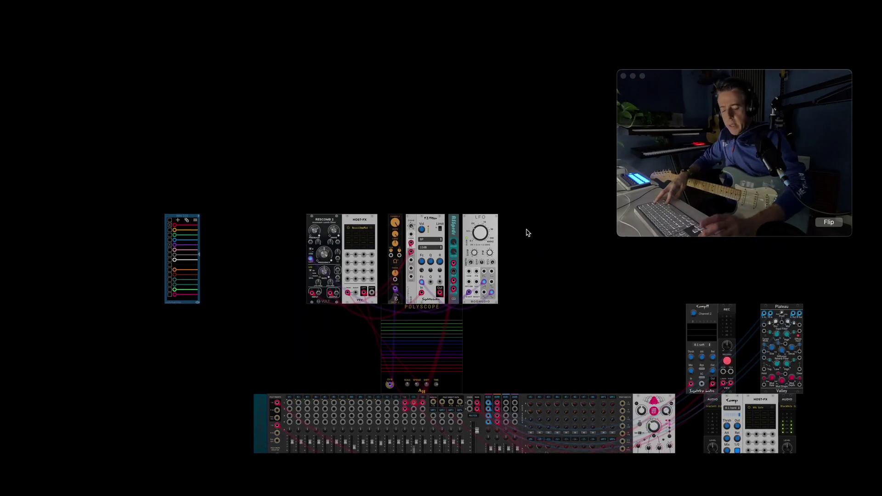
pyautogui.scroll(2, 527, 232)
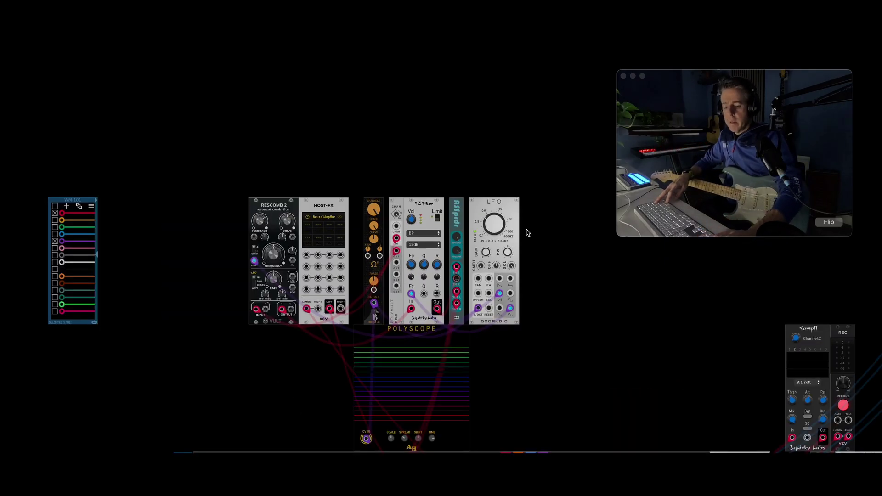
pyautogui.scroll(3, 527, 233)
pyautogui.scroll(2, 527, 233)
pyautogui.scroll(-4, 527, 232)
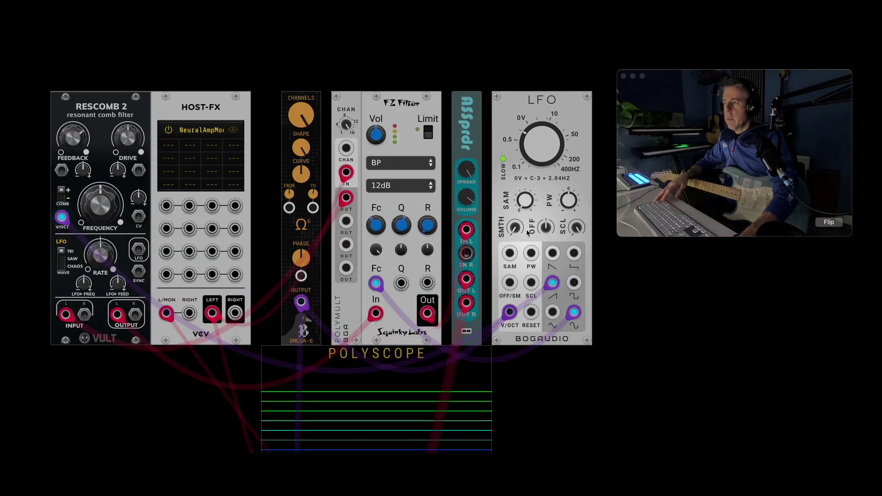